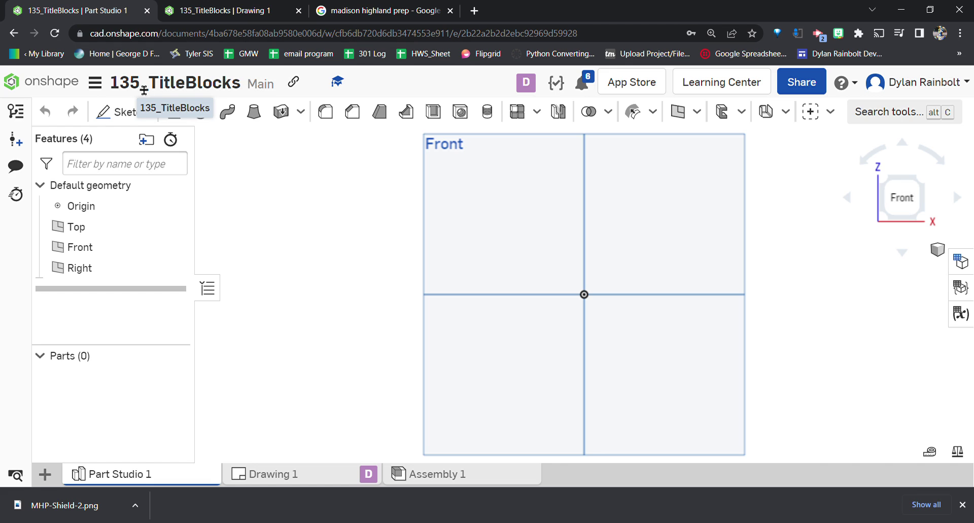
left_click_drag(111, 93, 146, 92)
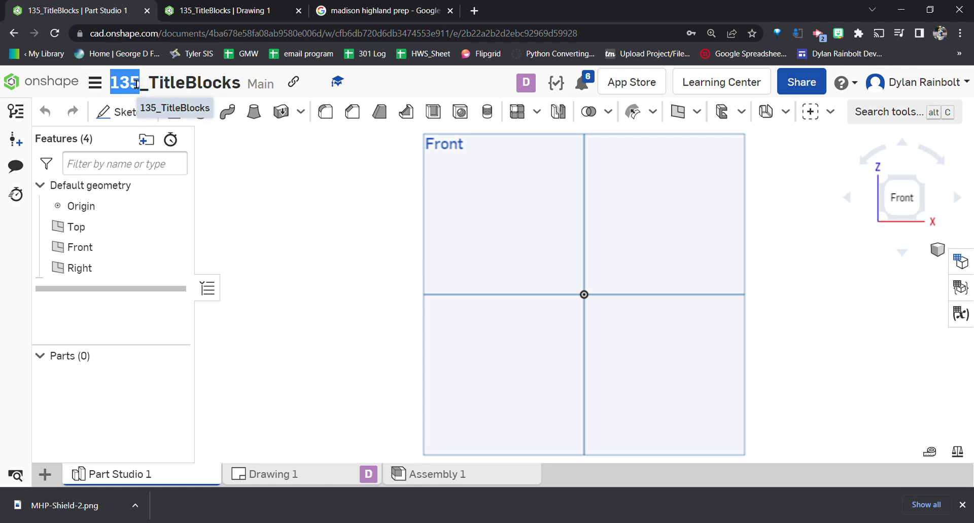
left_click(45, 476)
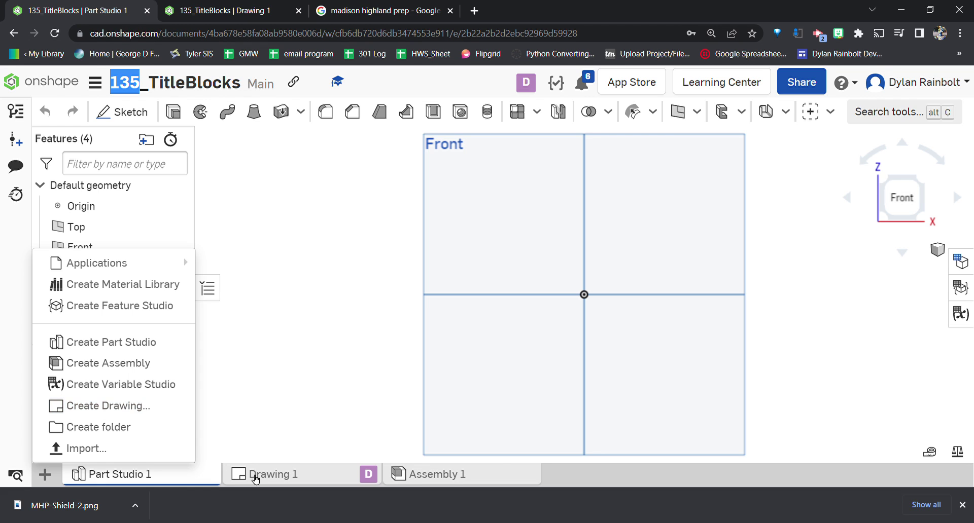
left_click(306, 469)
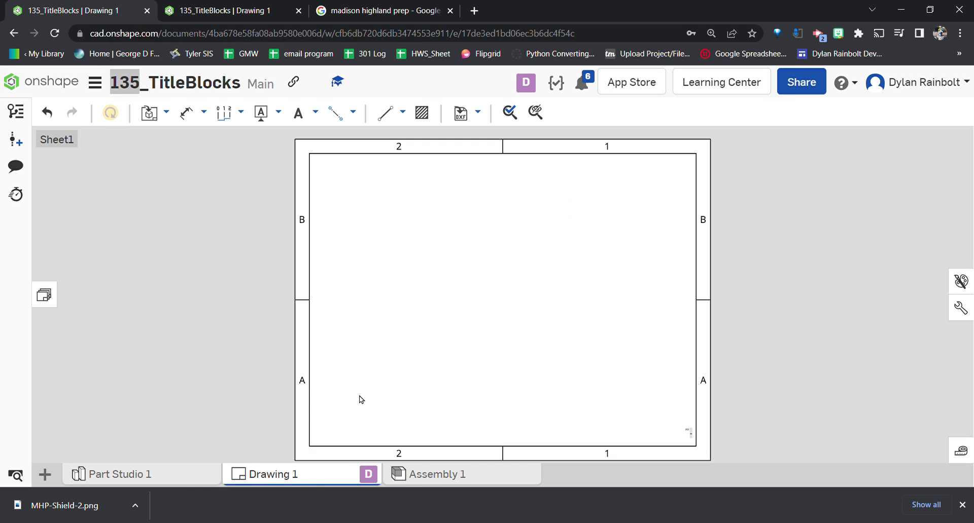
left_click(146, 470)
- Create a new drawing from the ANSI_A_INCH.dwt template with no views, and cancel the view insertion
left_click(45, 475)
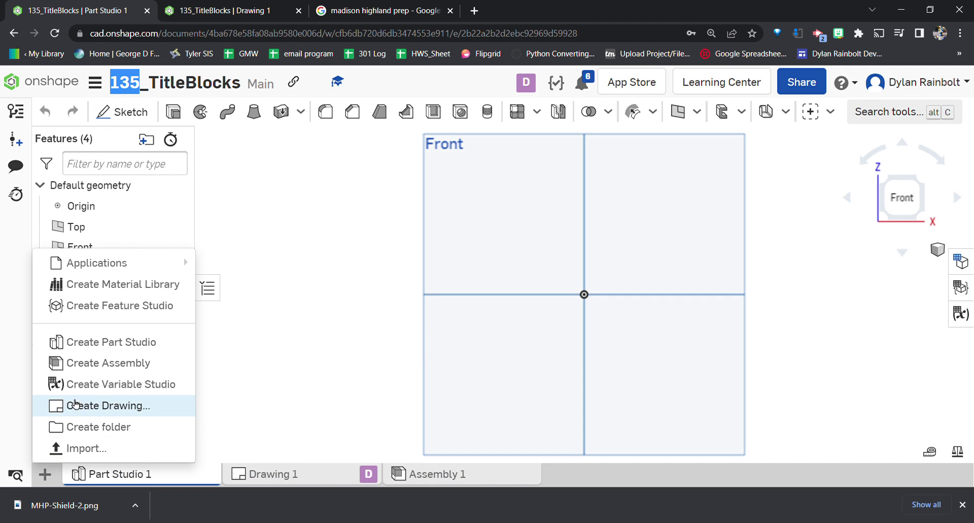
left_click(75, 404)
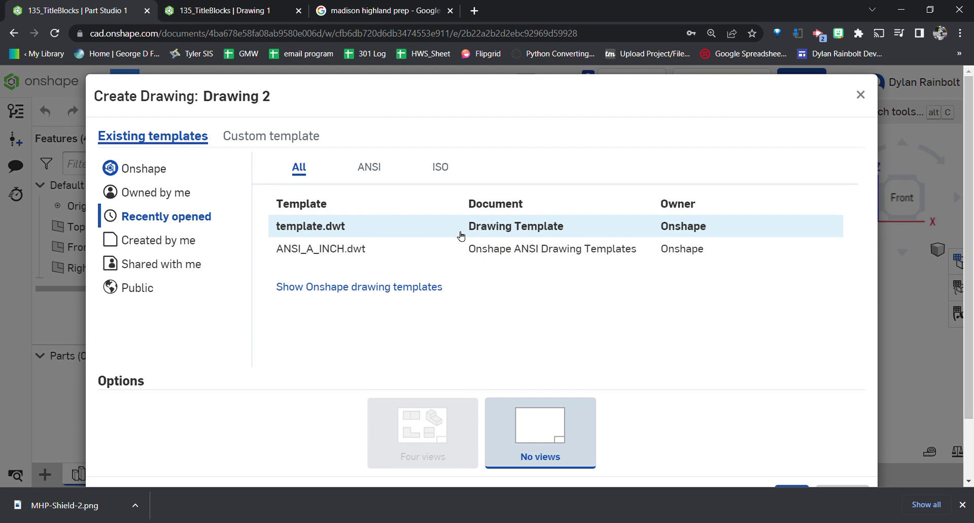
left_click(436, 250)
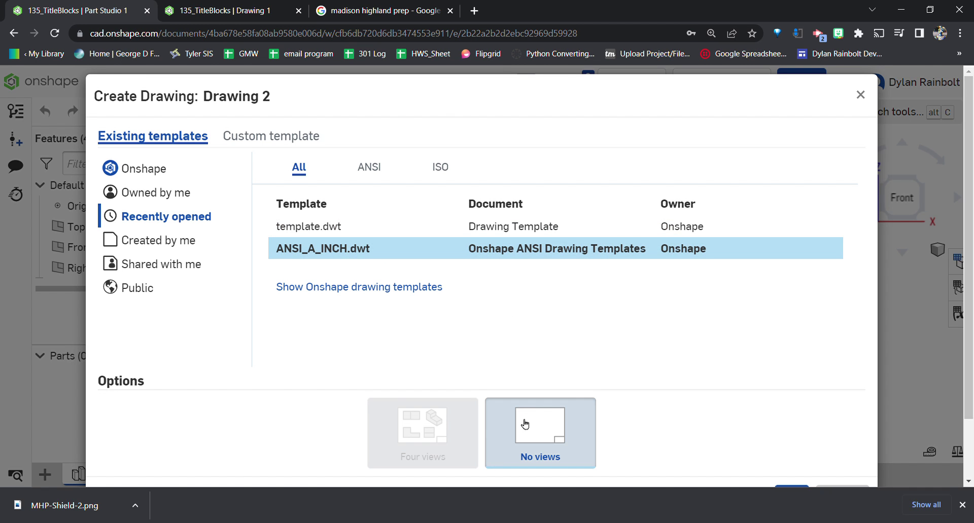
scroll(758, 354, "down", 2)
left_click(800, 427)
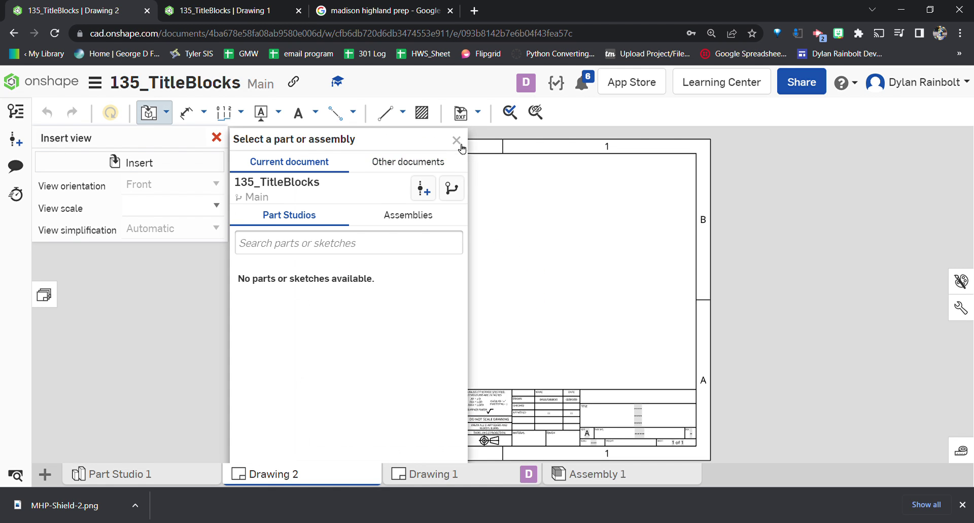
left_click(457, 140)
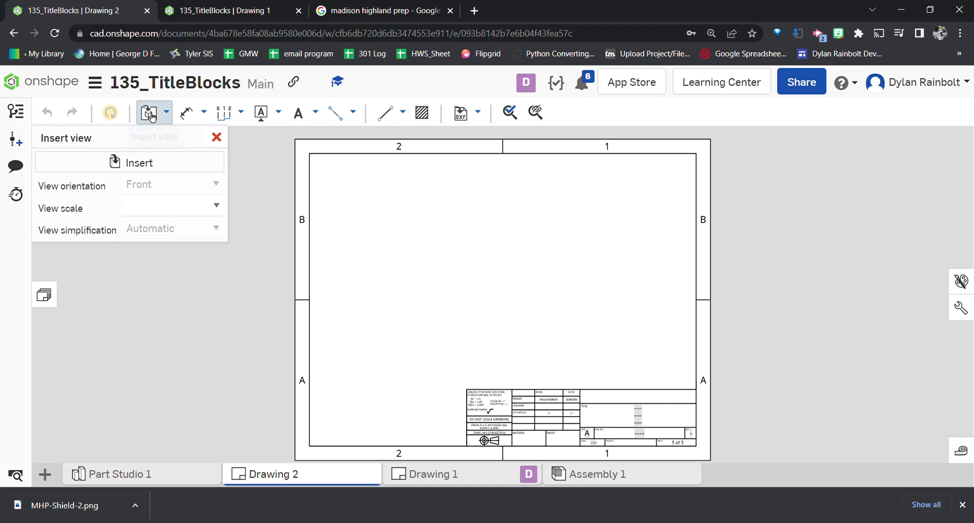
key("Escape")
- Delete the template's entire default title block, keeping the sheet border and zone labels
left_click_drag(406, 365, 701, 454)
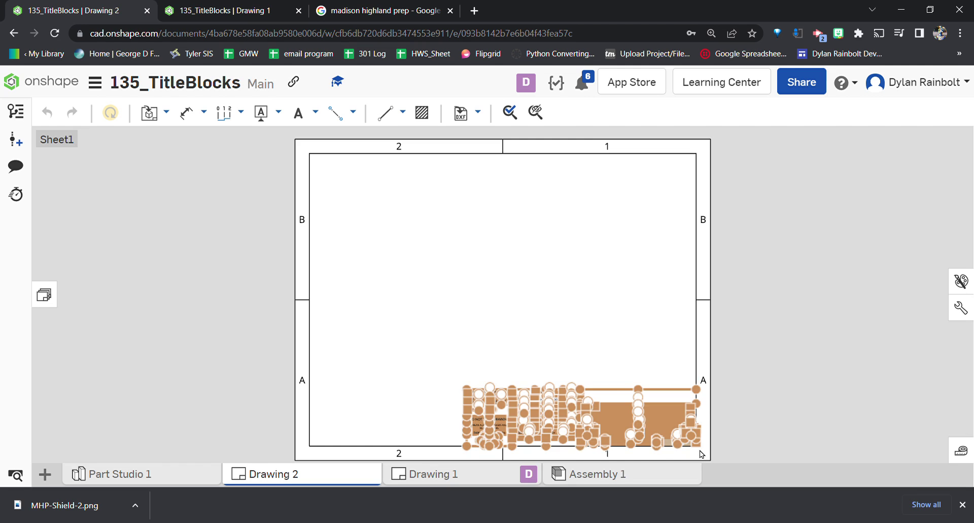
key("Delete")
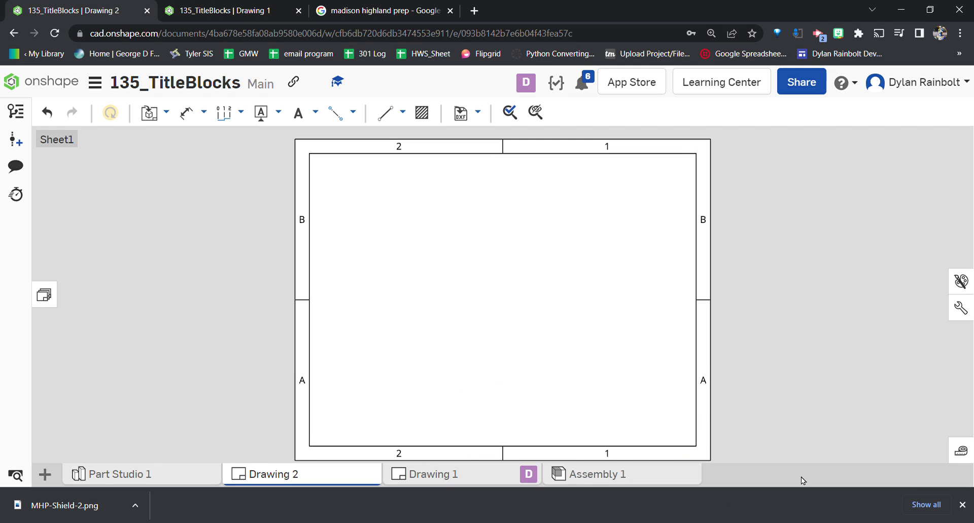
right_click(450, 475)
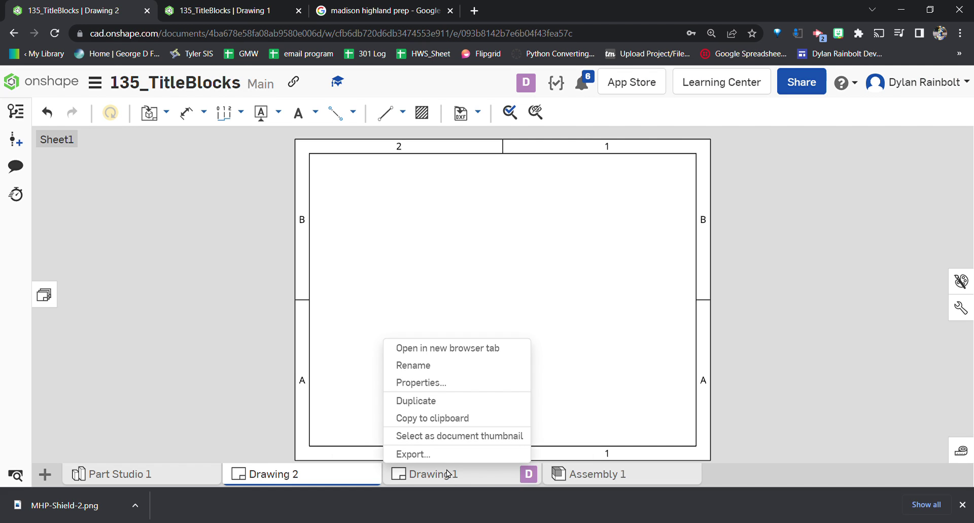
left_click(325, 473)
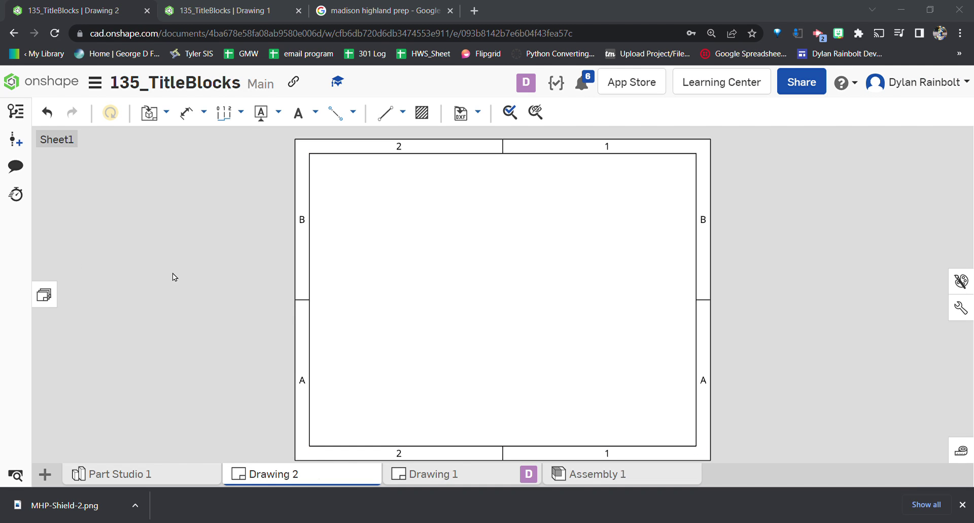
left_click(234, 280)
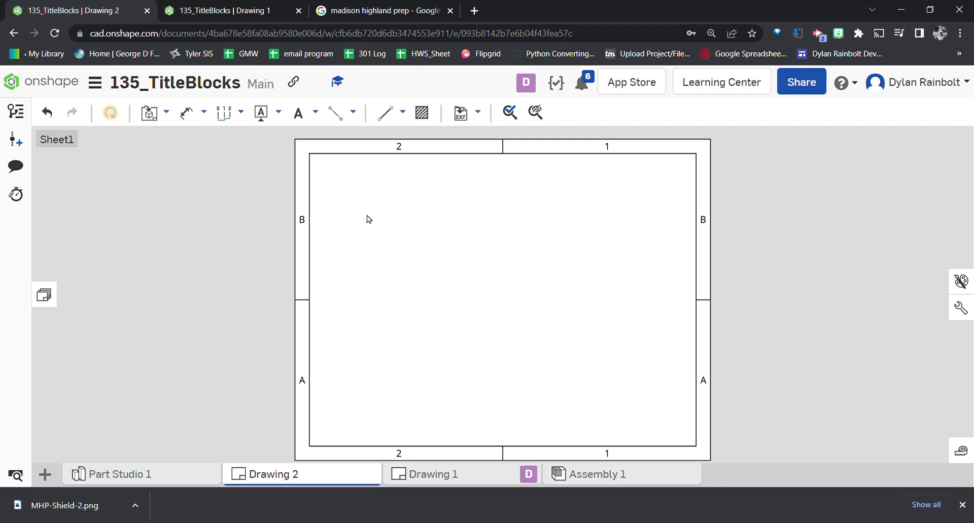
- Draw a horizontal line across the full inner border to form a title block strip along the sheet's lower edge
left_click(395, 118)
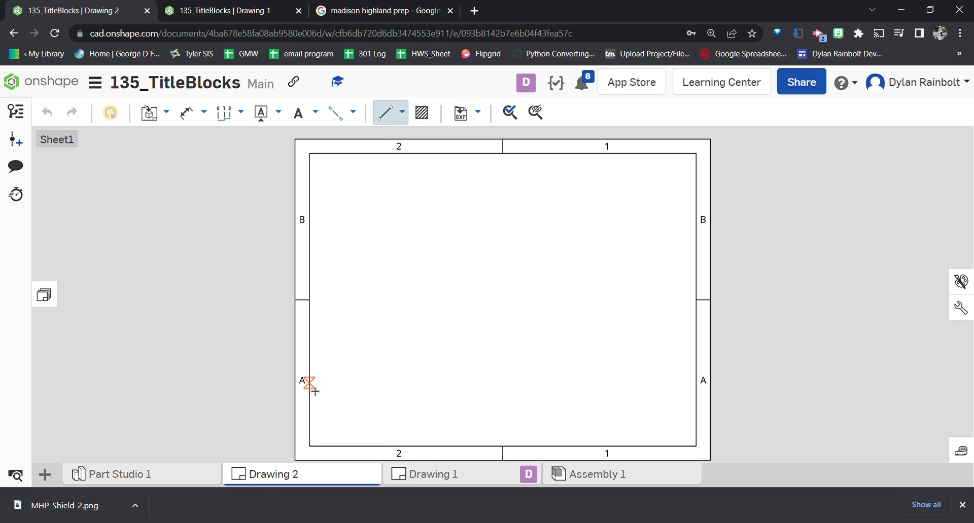
left_click(314, 390)
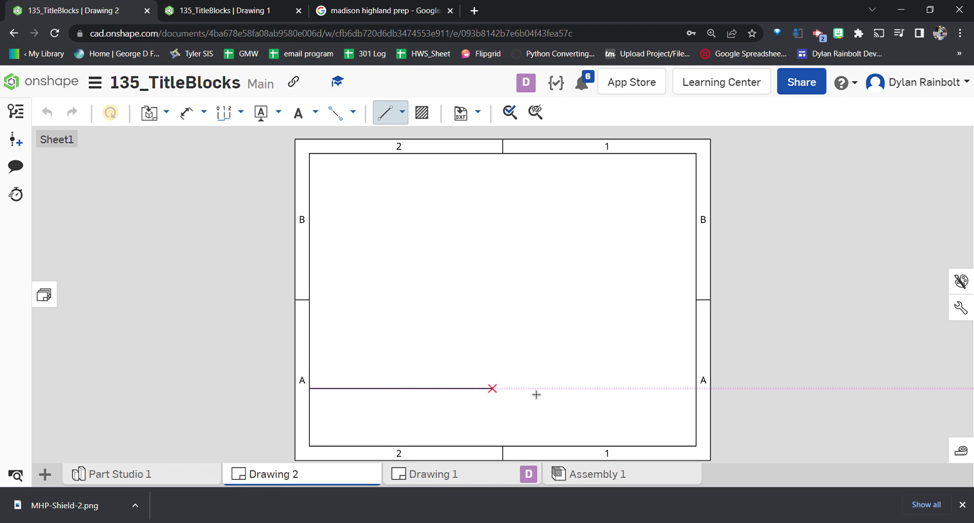
left_click(700, 394)
key("Escape")
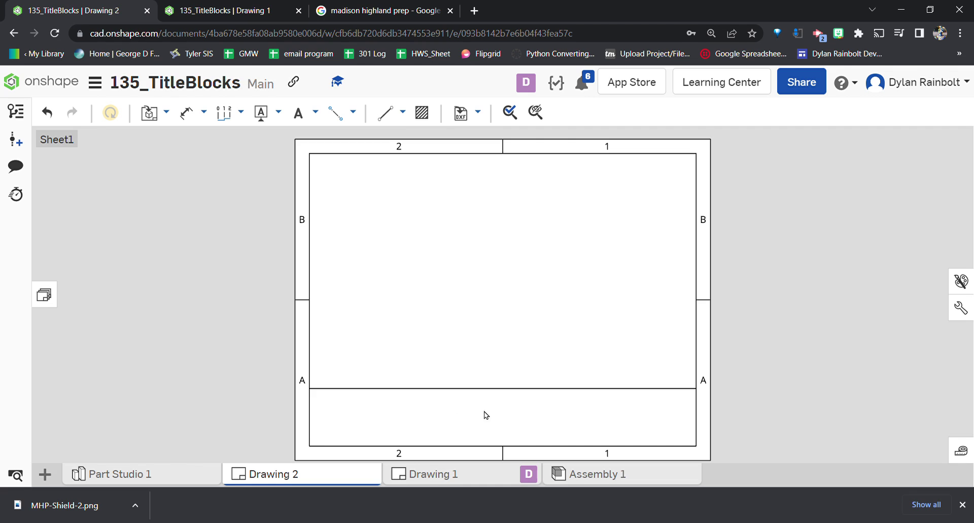
- Draw a vertical line from the strip's upper line to the lower border, marking off a roughly square logo cell at the left end
key("l")
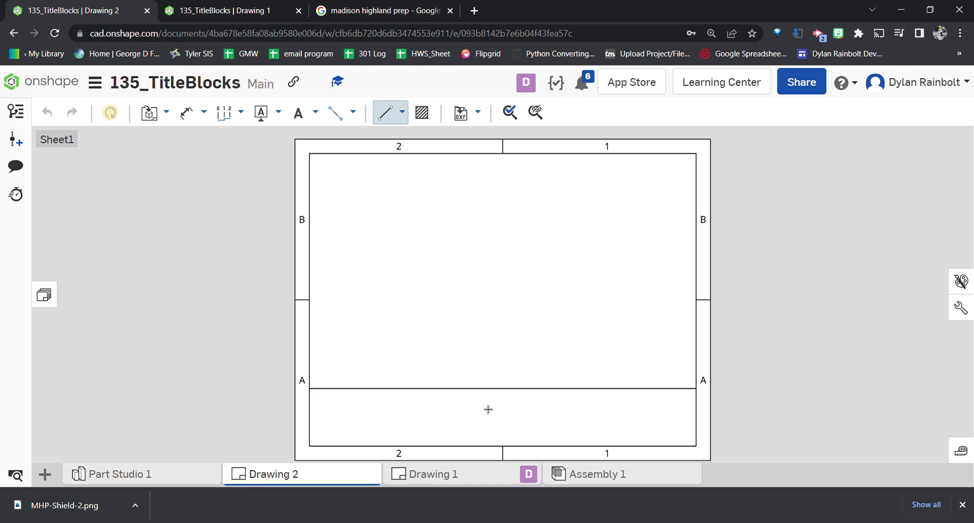
left_click(375, 391)
left_click(377, 448)
key("Escape")
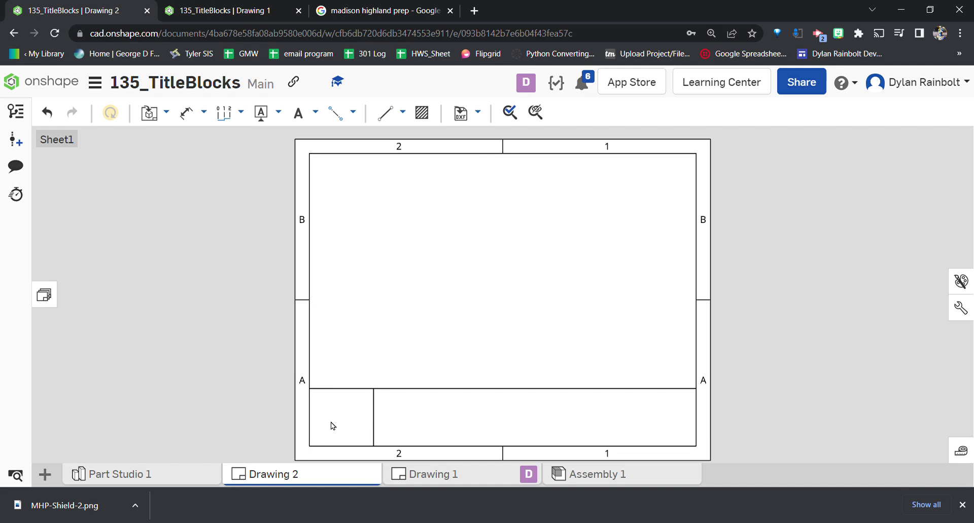
- Start inserting an image, close the Google search page, and import MHP-Shield-2.png into the document
left_click(477, 112)
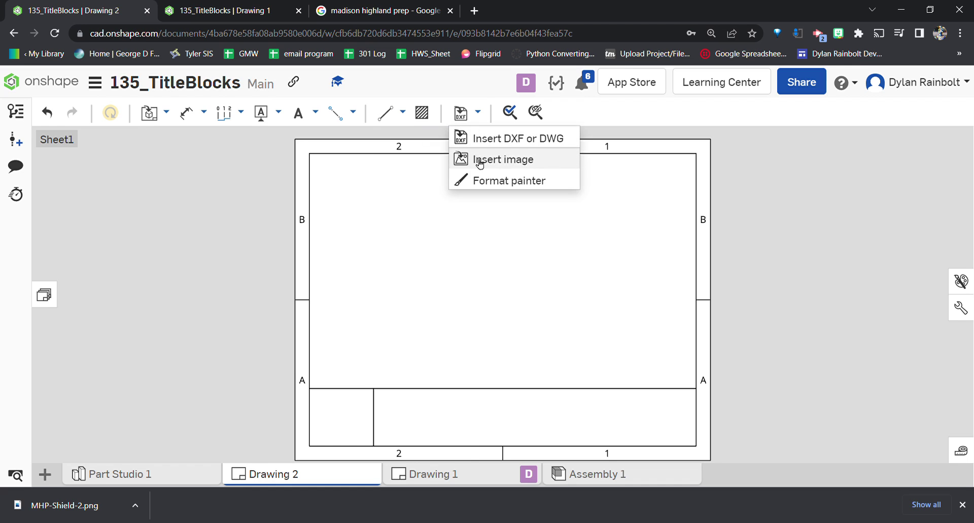
left_click(481, 159)
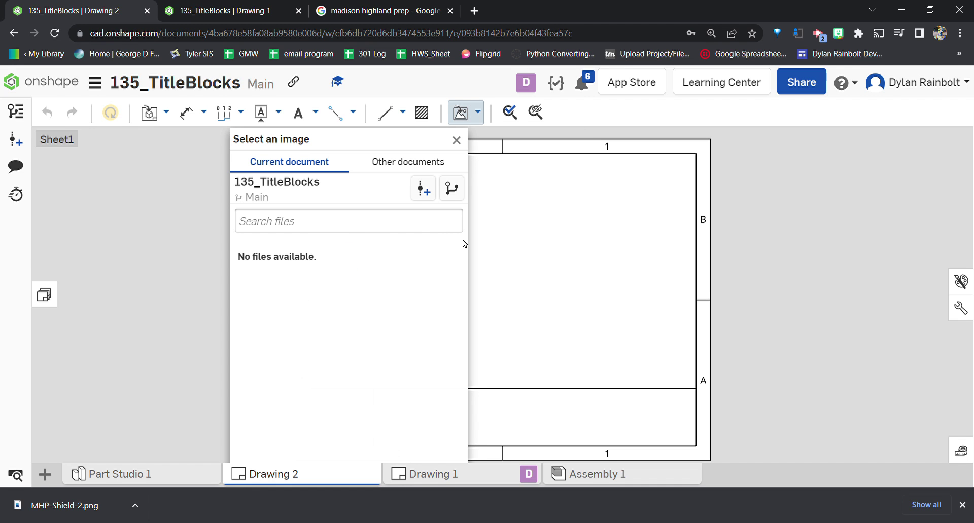
key("ctrl+minus")
key("ctrl+minus")
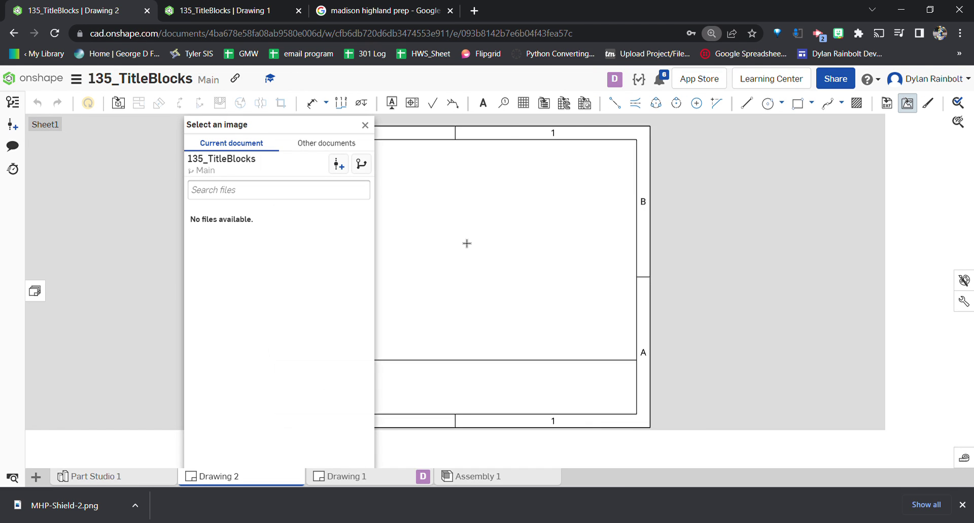
key("ctrl+minus")
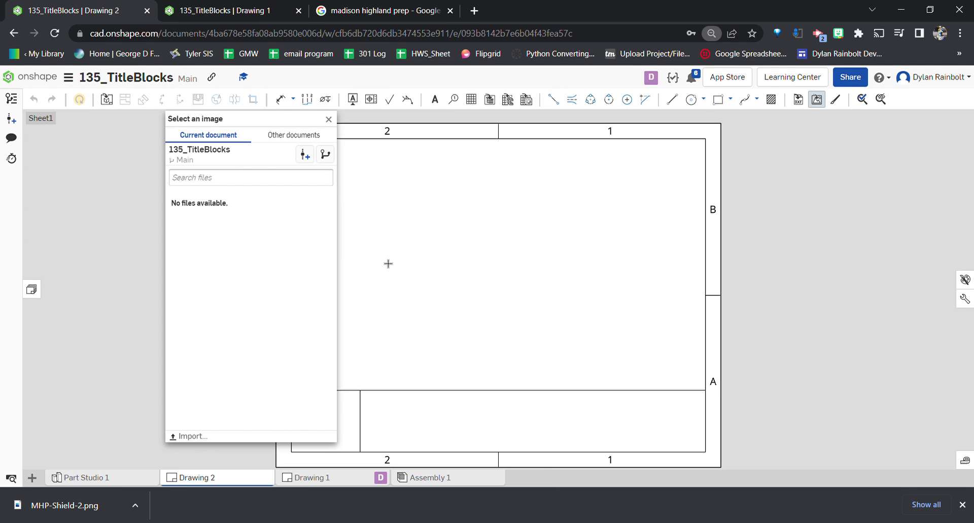
left_click(450, 11)
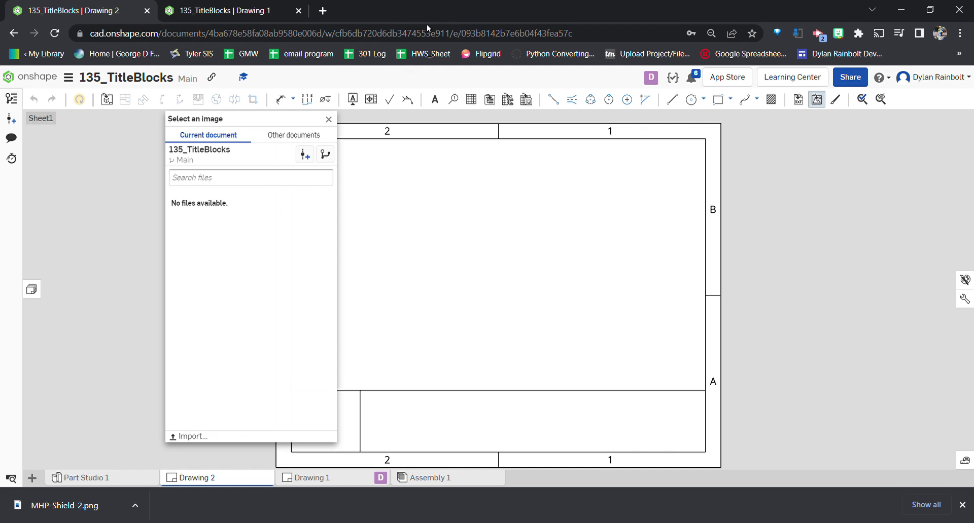
left_click(201, 438)
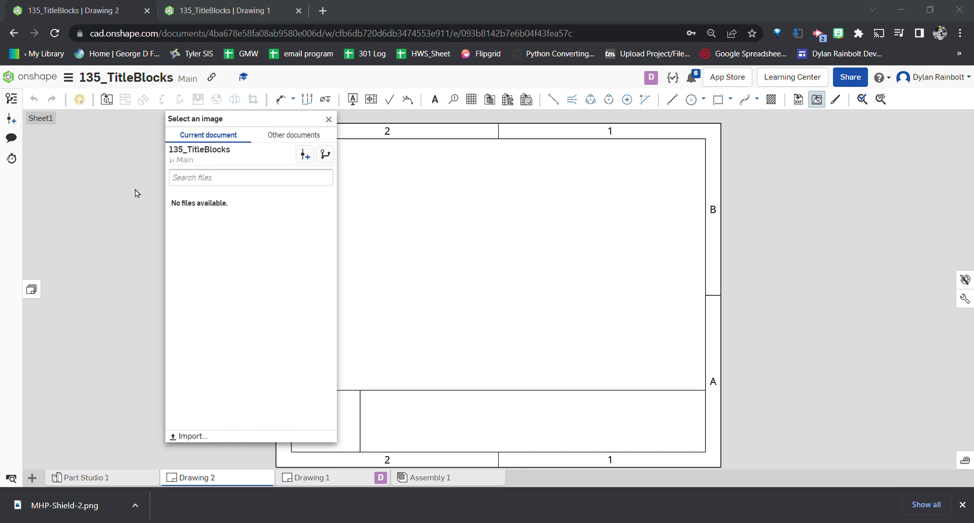
double_click(388, 341)
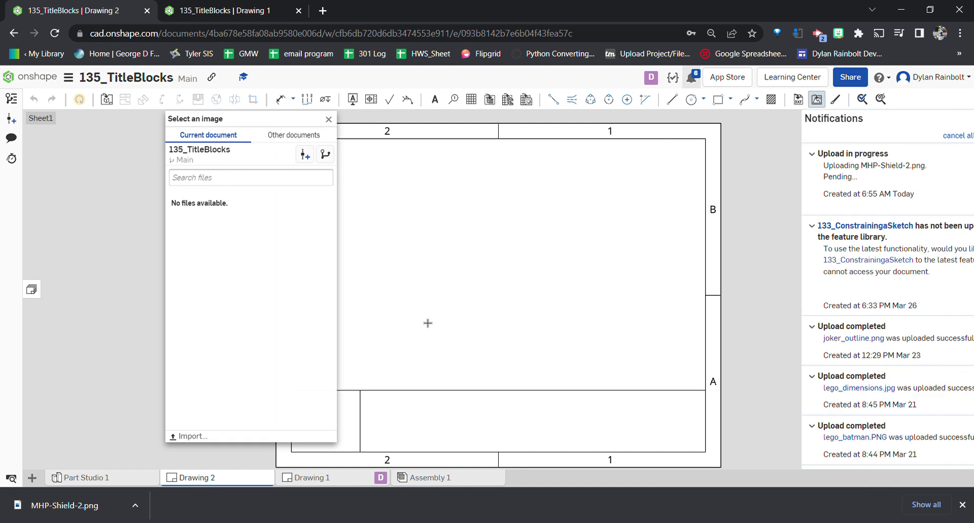
- Place the MHP-Shield-2.png image in the logo cell, starting from the cell's upper-left corner and sizing it to the cell height
left_click(262, 216)
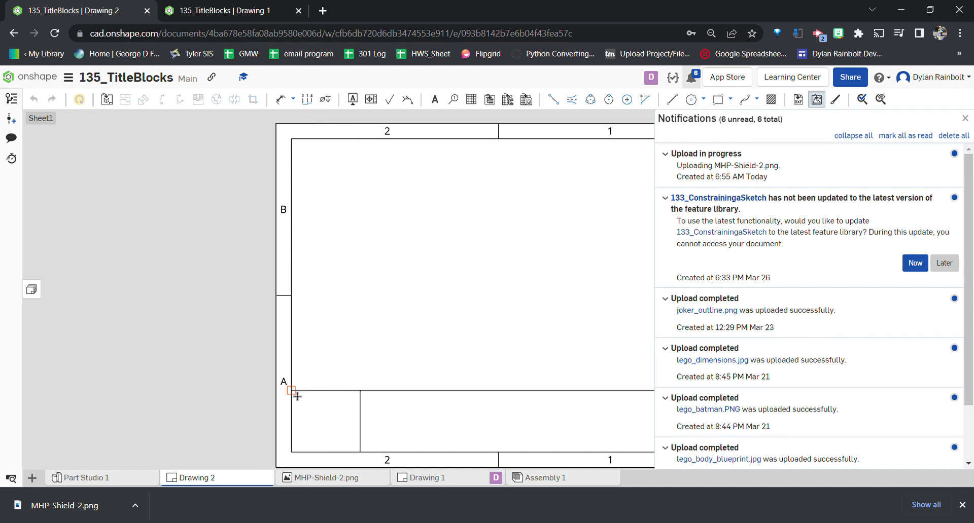
left_click(291, 390)
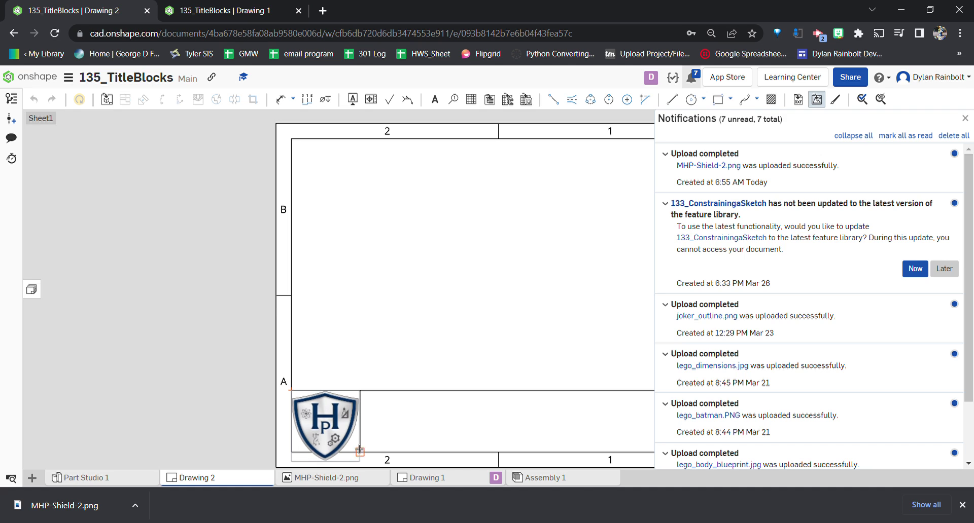
left_click(356, 446)
- Shift the shield image slightly to the right so it sits centred in the logo cell
left_click(315, 414)
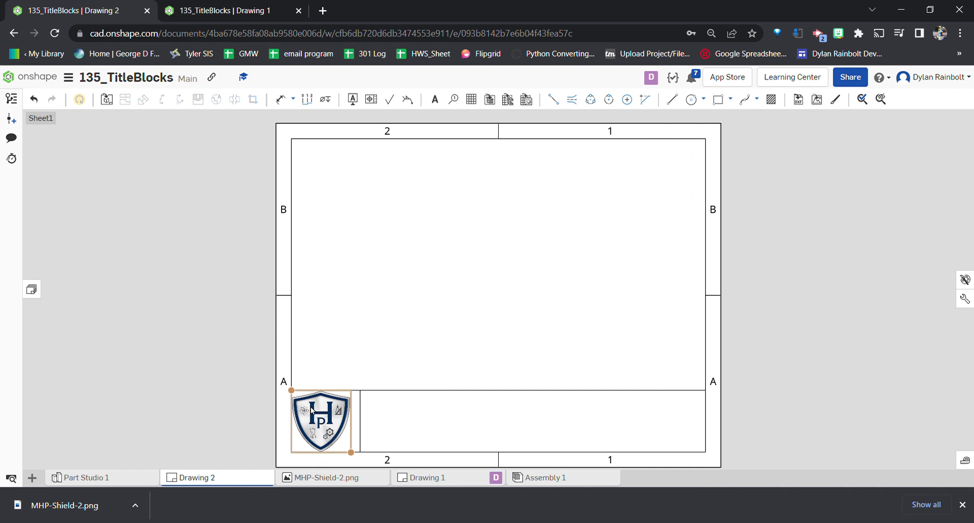
left_click_drag(294, 393, 291, 391)
left_click_drag(329, 421, 331, 420)
left_click(374, 349)
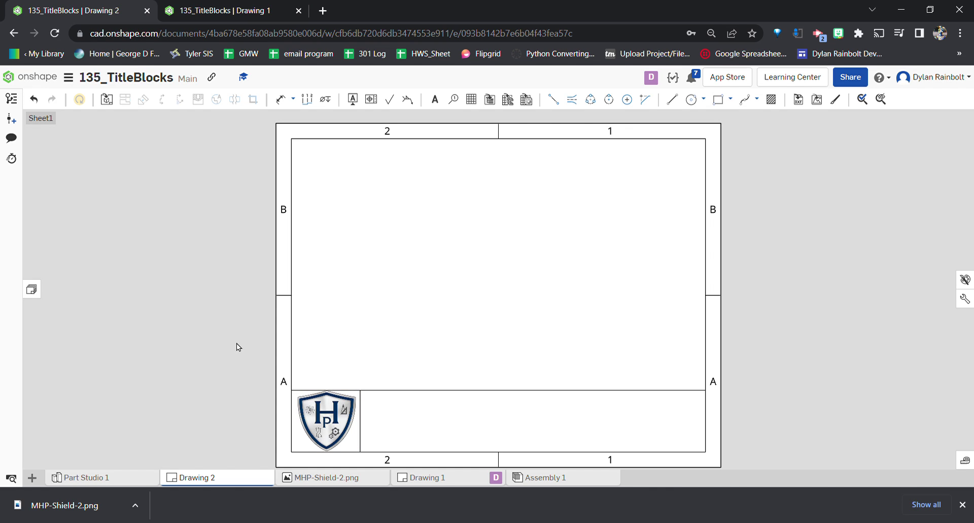
left_click(333, 393)
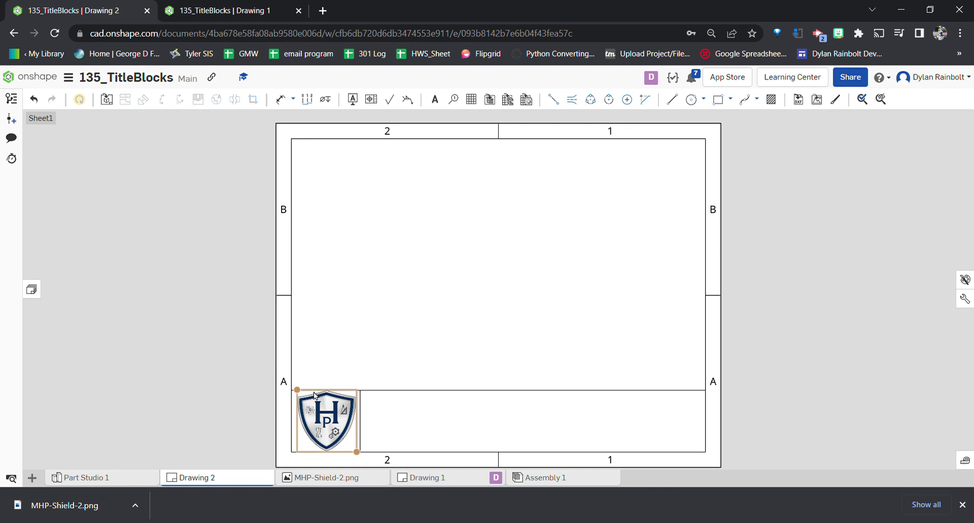
left_click(371, 431)
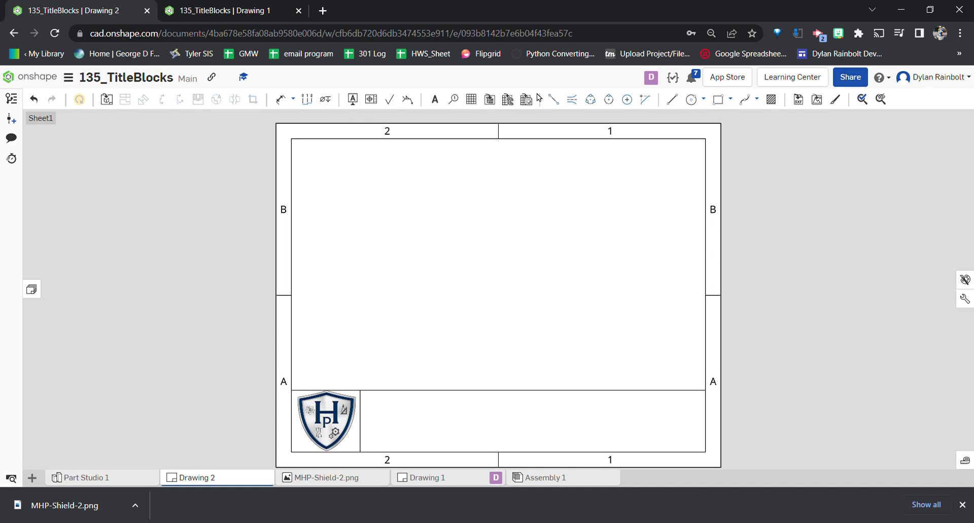
- Draw a horizontal line from the logo cell's divider to the right border, about a third down the title block strip
left_click(680, 100)
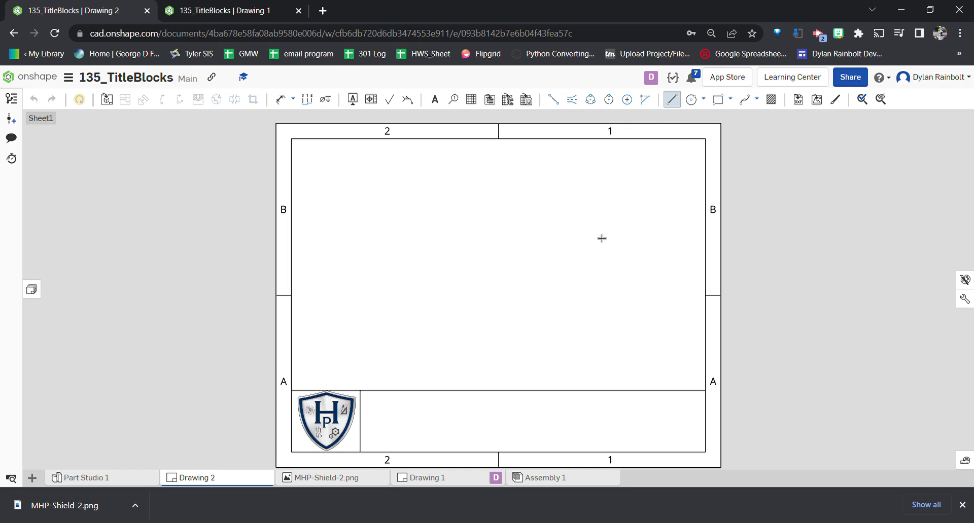
left_click(363, 414)
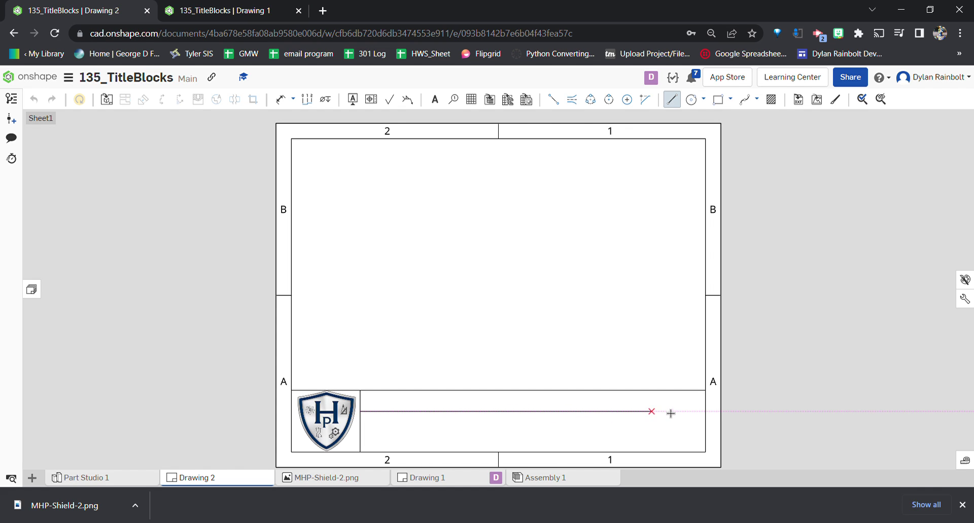
left_click(706, 411)
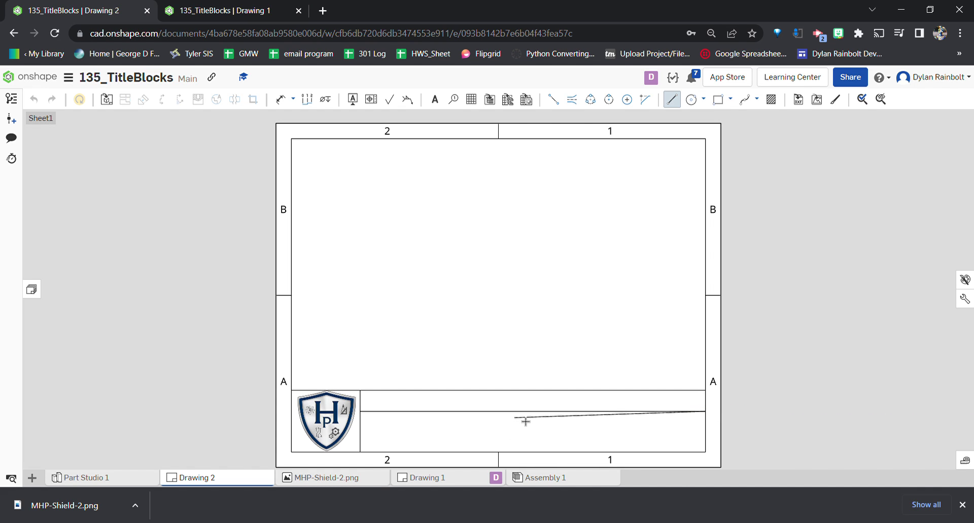
key("Escape")
- Draw a second horizontal line from the logo cell's divider to the right border, about two thirds down the title block strip
key("l")
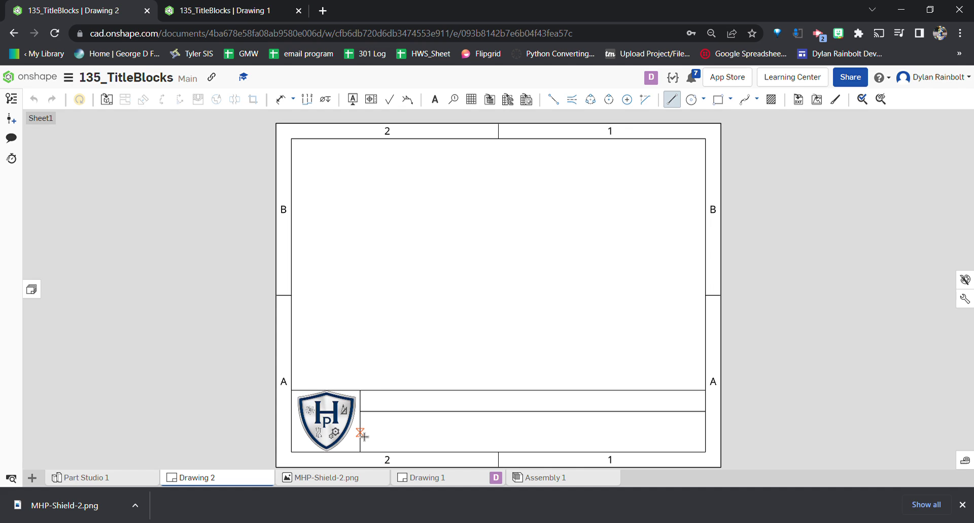
left_click(362, 434)
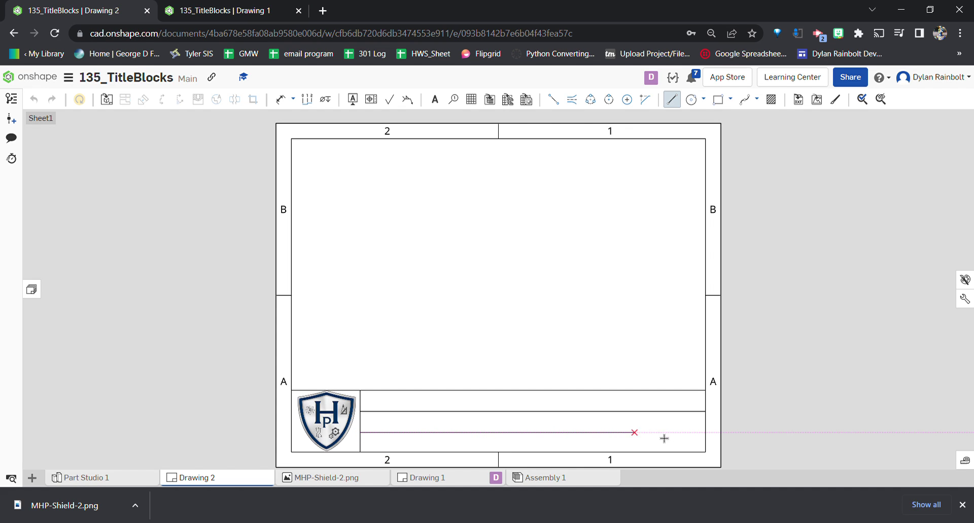
left_click(705, 436)
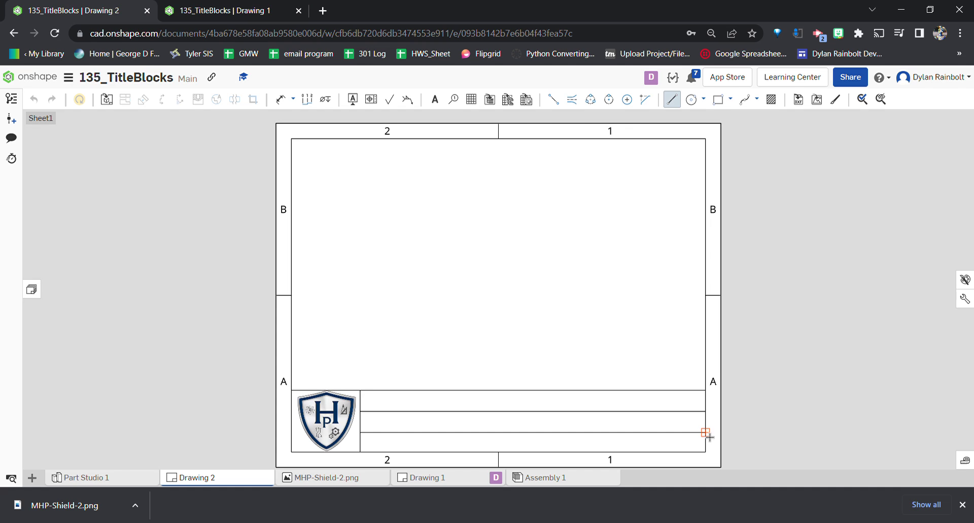
key("Escape")
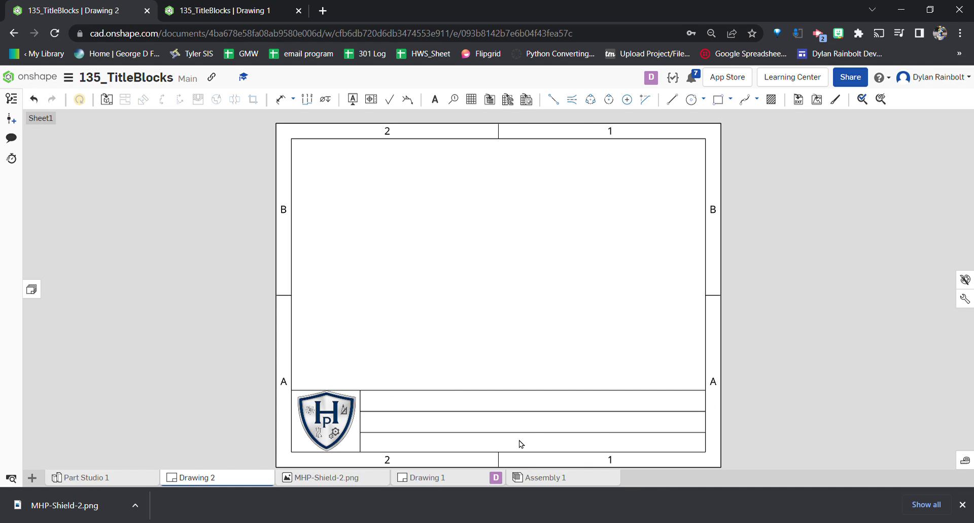
left_click(602, 437)
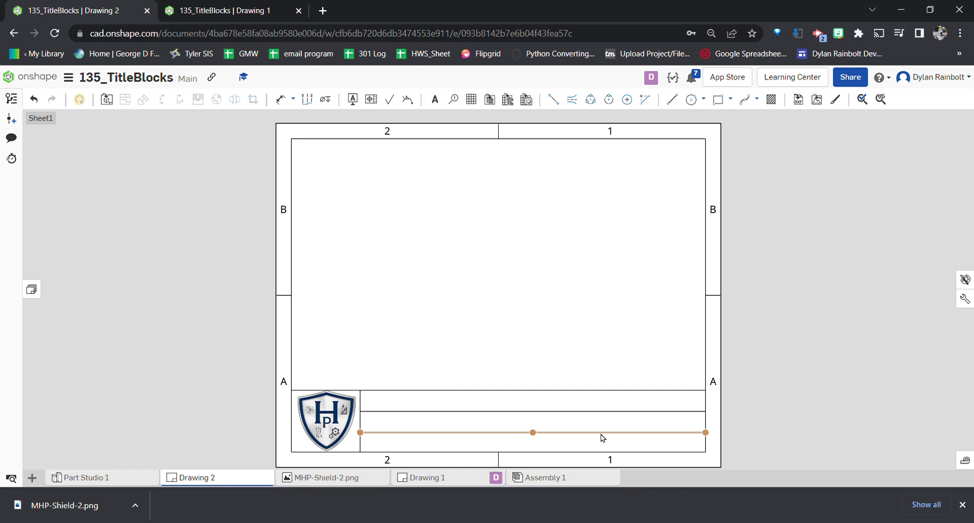
- Draw a vertical line from the upper row line down to the bottom border, in line with the sheet's centre zone mark
key("l")
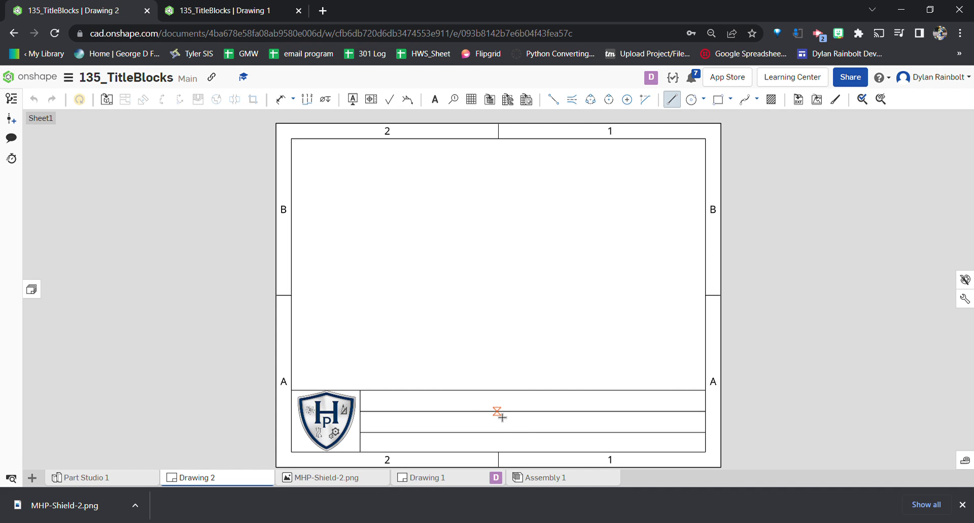
left_click(498, 413)
left_click(497, 452)
key("Escape")
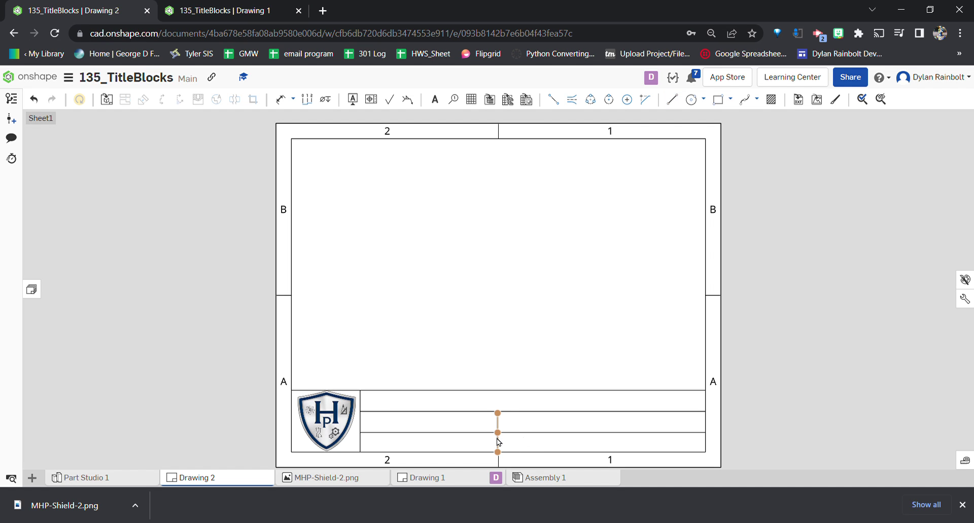
- Adjust the vertical line's ends so they meet the upper row line and the bottom border at the centre zone mark
scroll(498, 417, "up", 5)
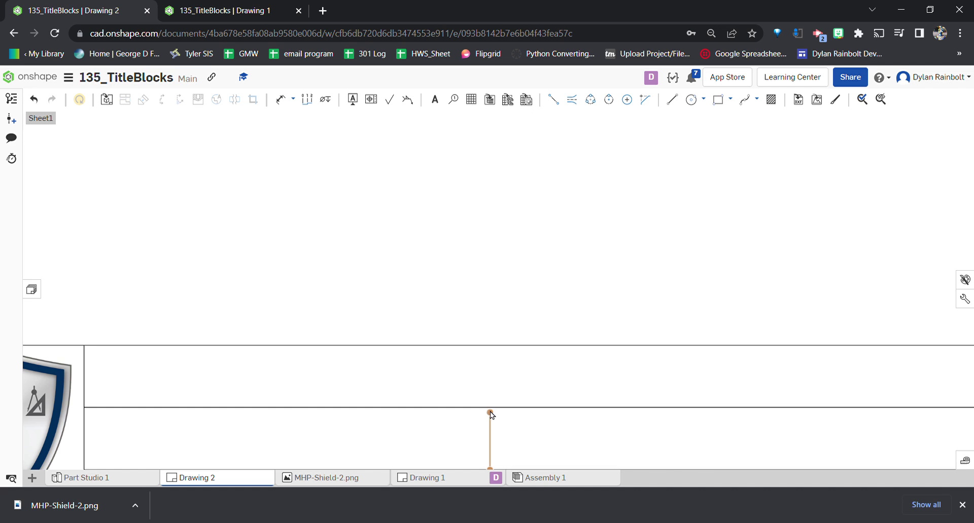
left_click_drag(492, 412, 498, 412)
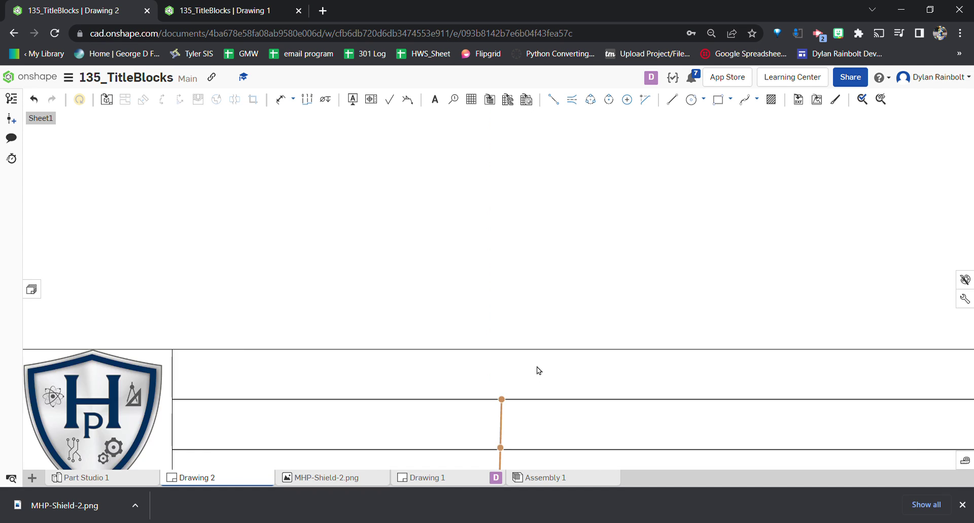
scroll(539, 370, "down", 3)
scroll(517, 430, "up", 3)
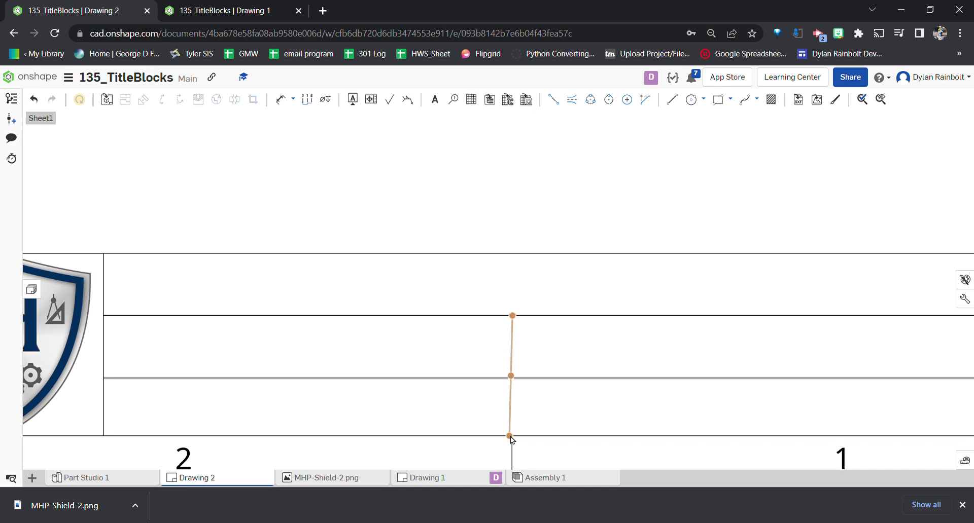
left_click_drag(514, 438, 512, 436)
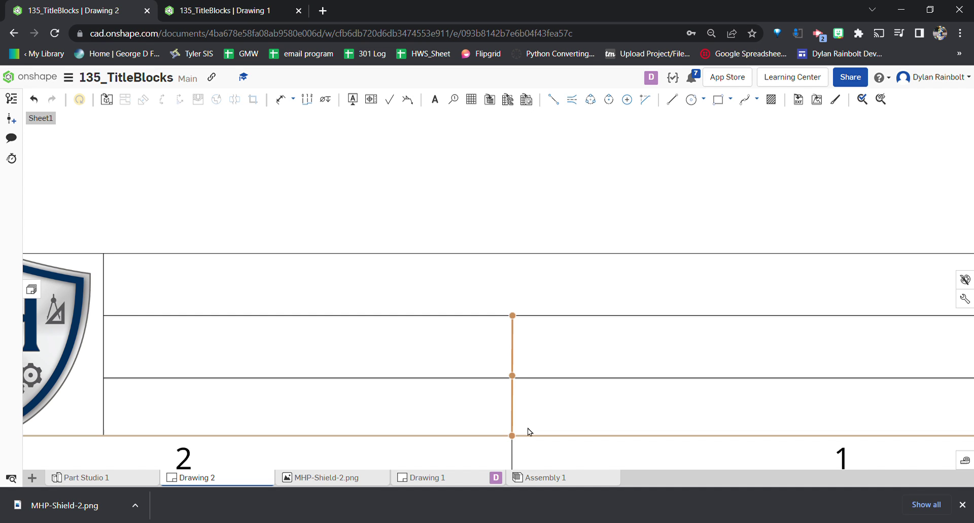
scroll(533, 446, "down", 3)
scroll(528, 460, "up", 3)
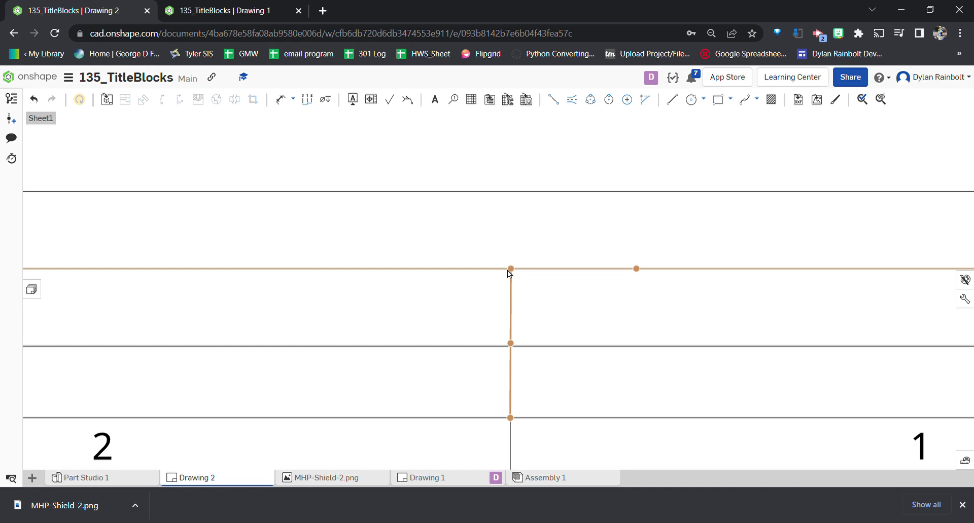
scroll(528, 283, "up", 3)
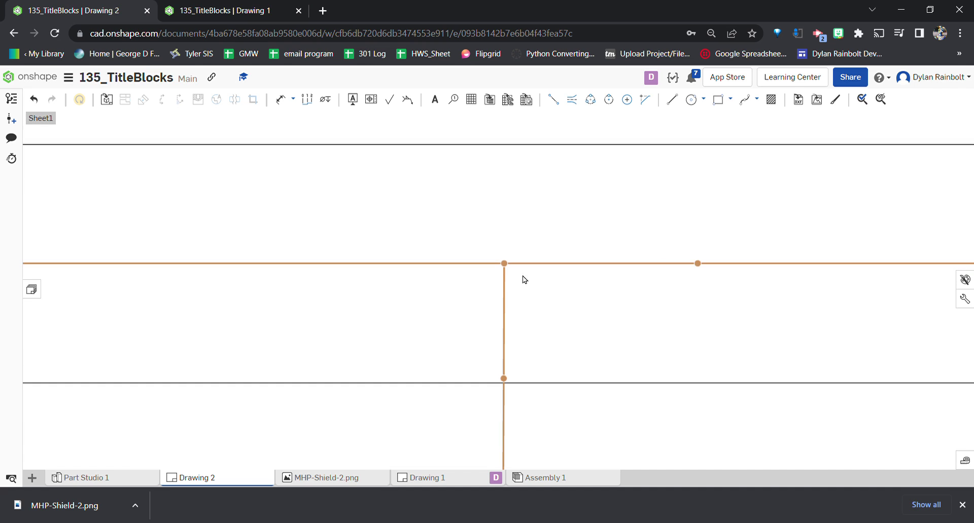
key("l")
key("Escape")
scroll(547, 275, "down", 3)
left_click(555, 411)
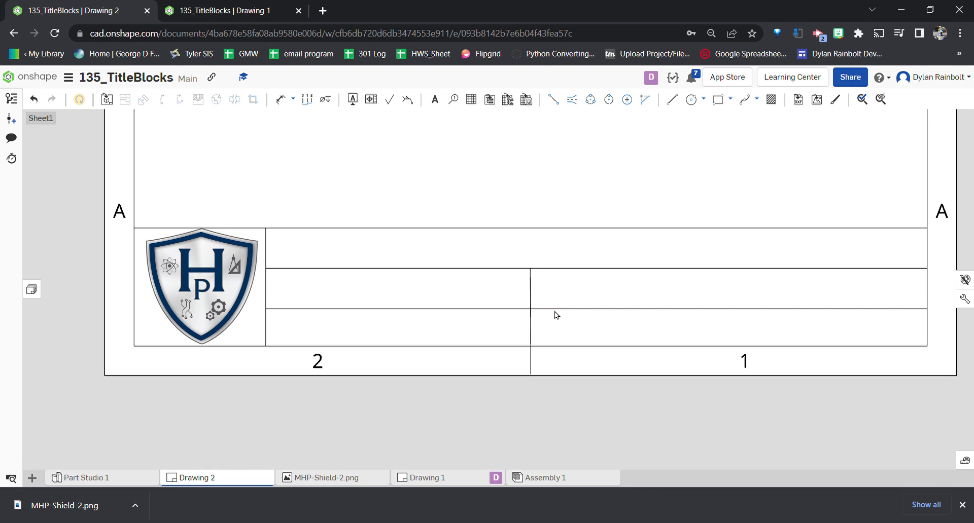
- Draw another vertical line from the upper row line to the bottom border, about 60% across the right half of the lower rows
scroll(612, 335, "down", 1)
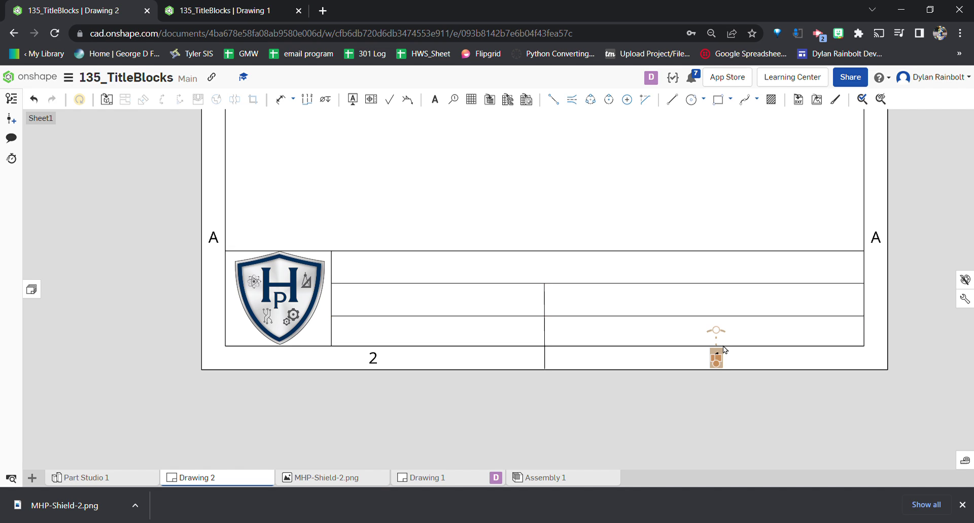
key("l")
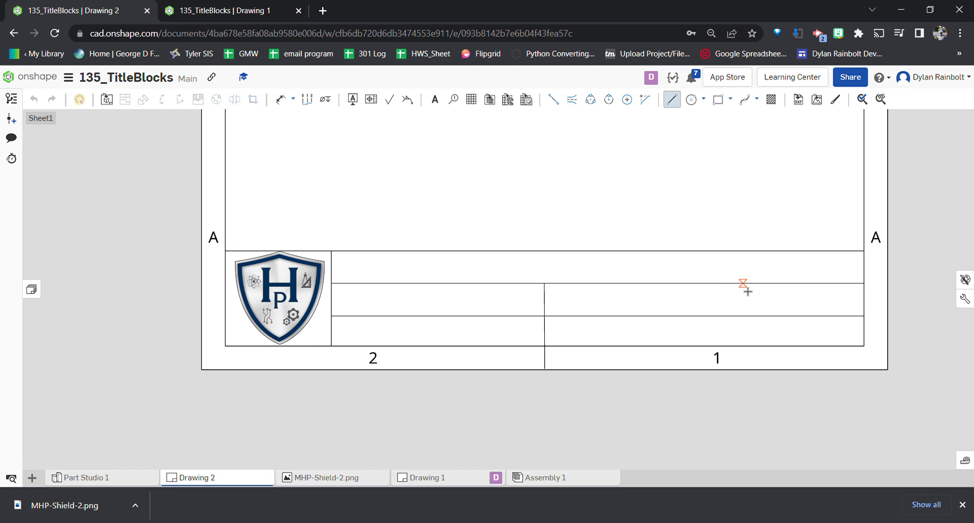
left_click(747, 291)
key("Escape")
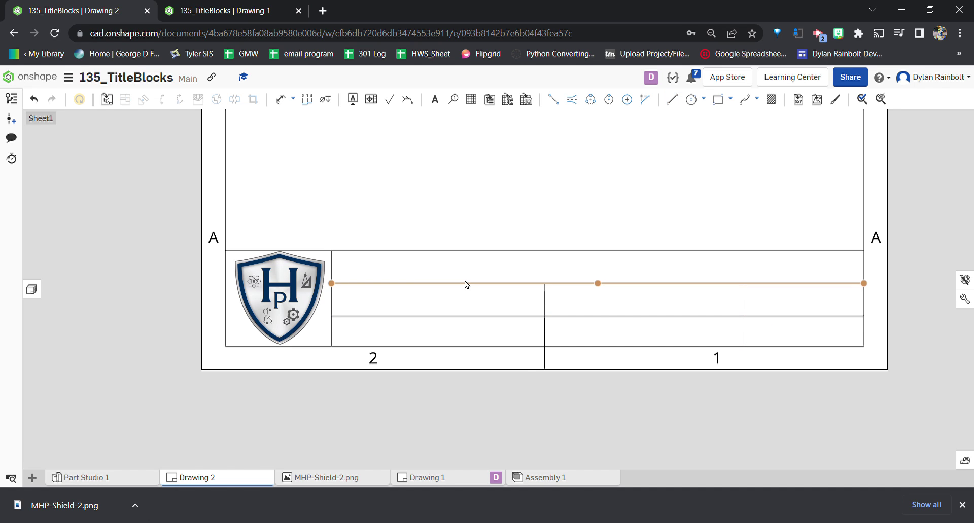
- Add a note spanning the title block's top row, reading "MHP - PLTW Intro to Engineering Design"
scroll(524, 371, "down", 3)
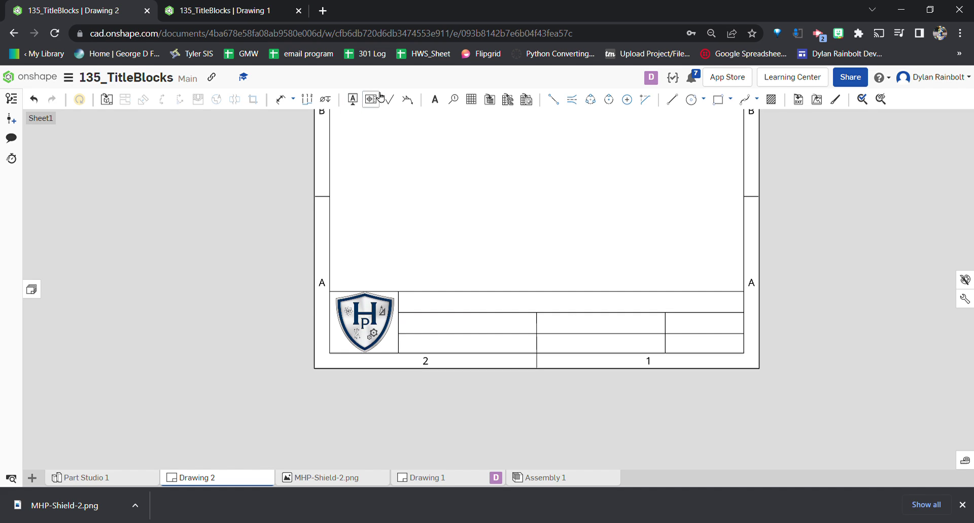
left_click(434, 99)
scroll(413, 304, "up", 3)
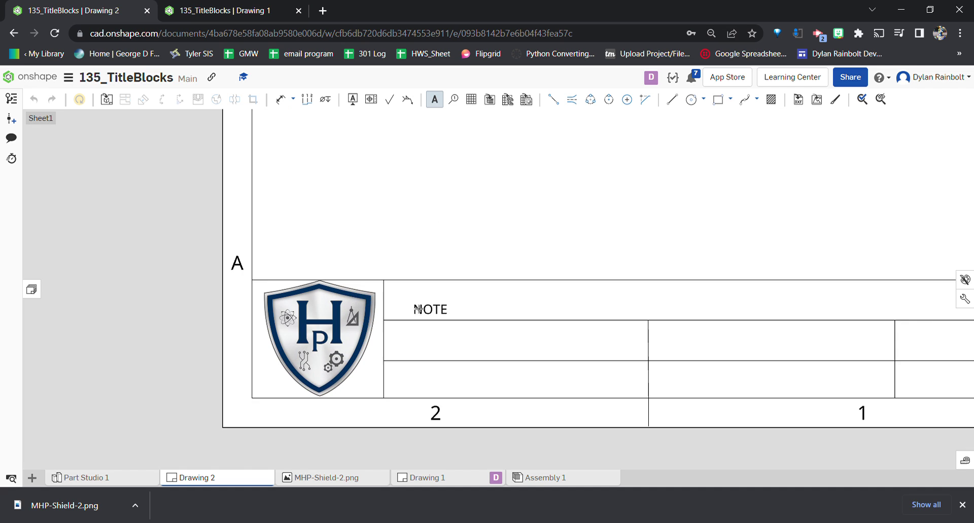
left_click(394, 293)
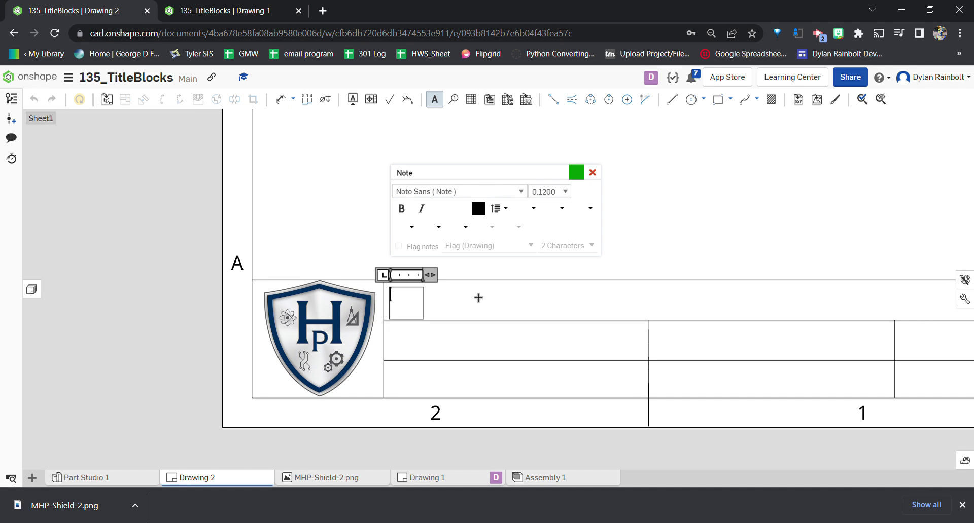
left_click_drag(437, 278, 933, 278)
scroll(245, 319, "down", 3)
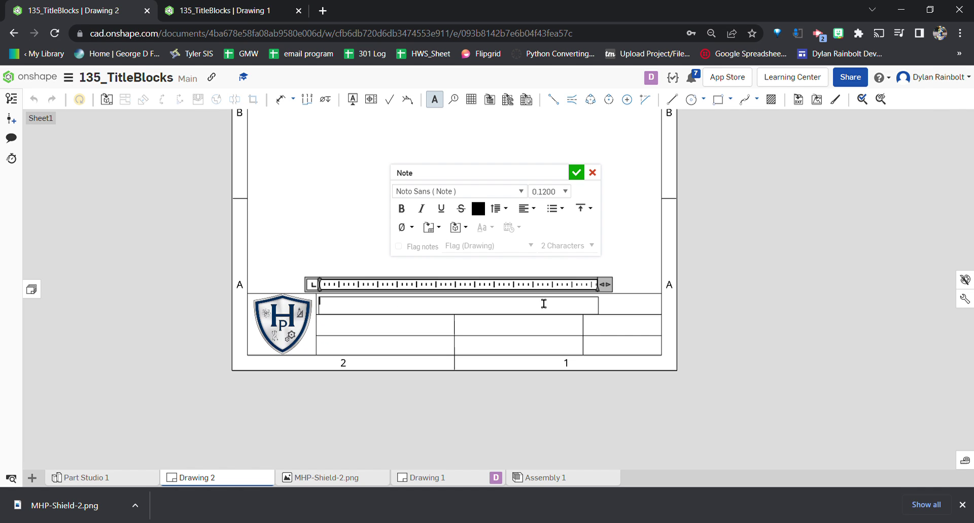
left_click_drag(613, 285, 664, 285)
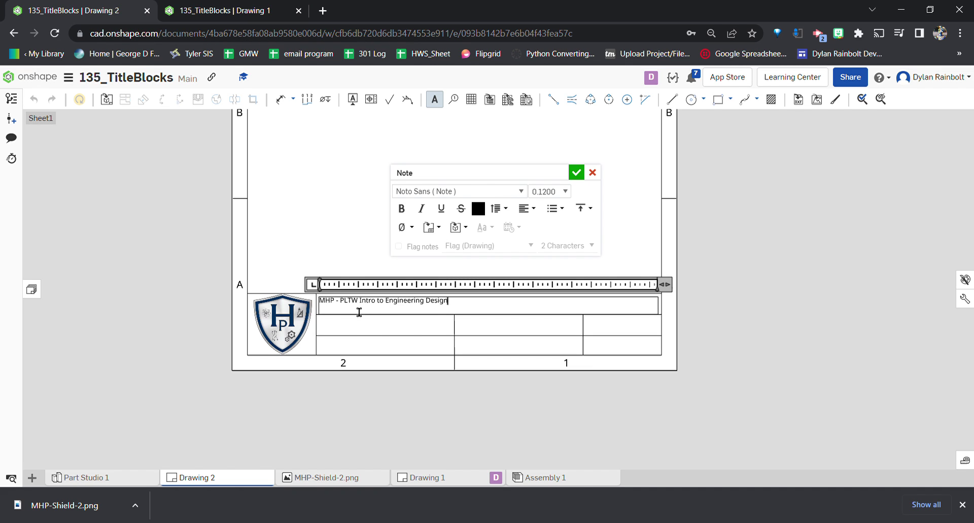
- Centre-align the course title text horizontally and finish the note
triple_click(475, 313)
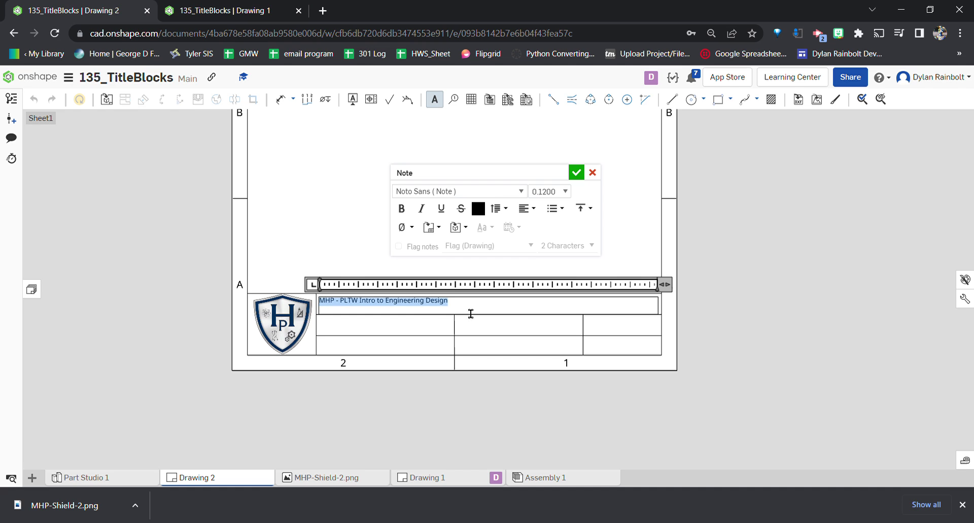
left_click(535, 211)
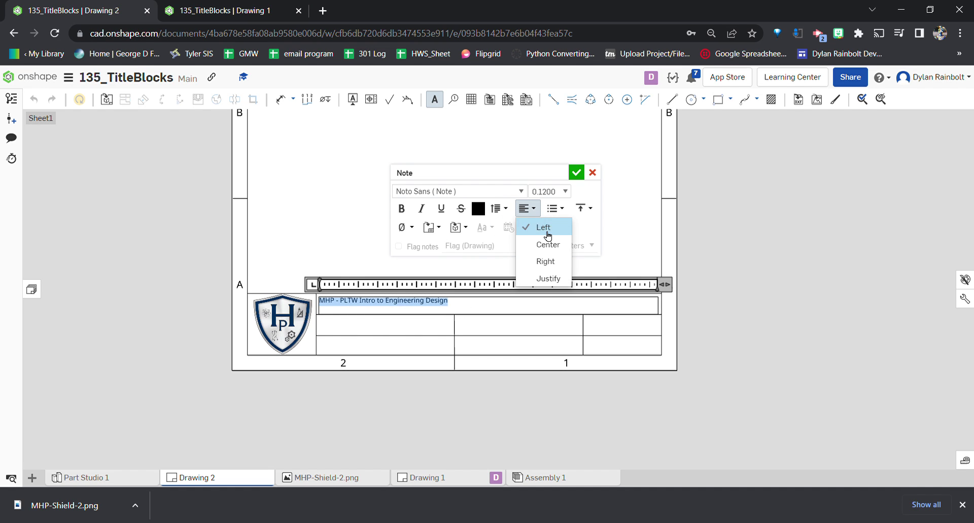
left_click(546, 243)
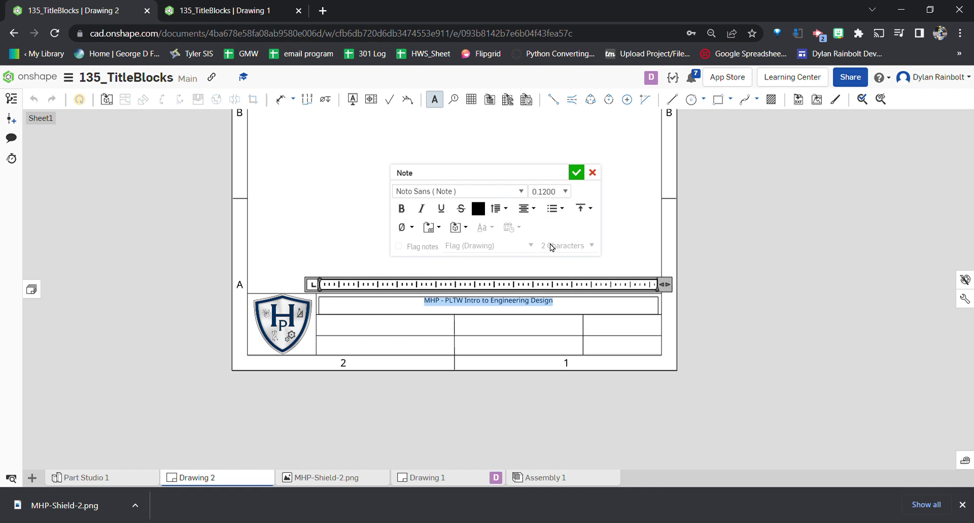
left_click(576, 174)
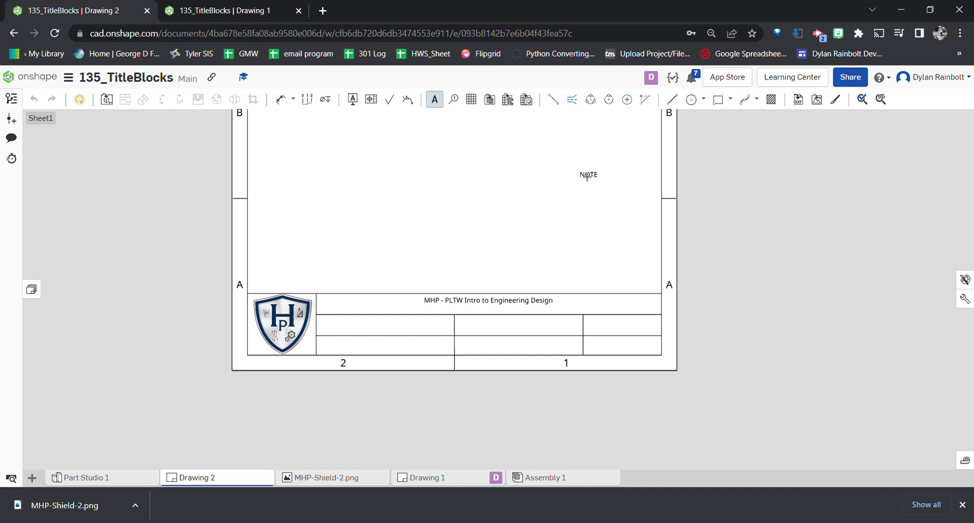
key("Escape")
- Shift the course title note slightly down so it sits vertically centred in the top row
left_click(524, 304)
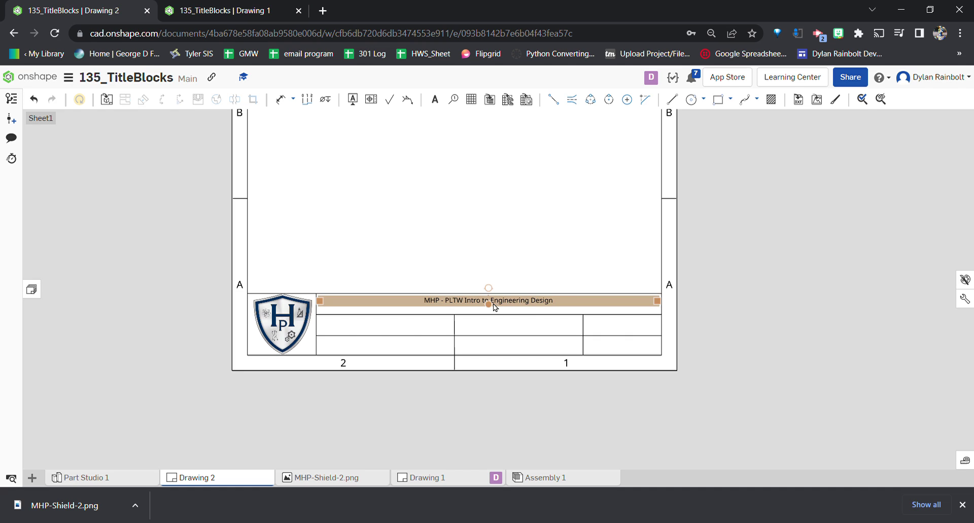
left_click_drag(493, 310, 492, 311)
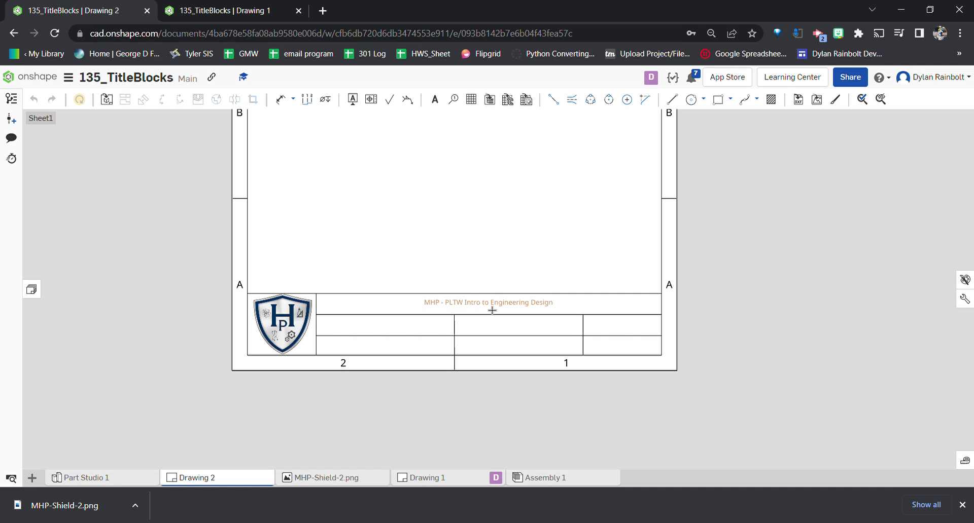
left_click(493, 312)
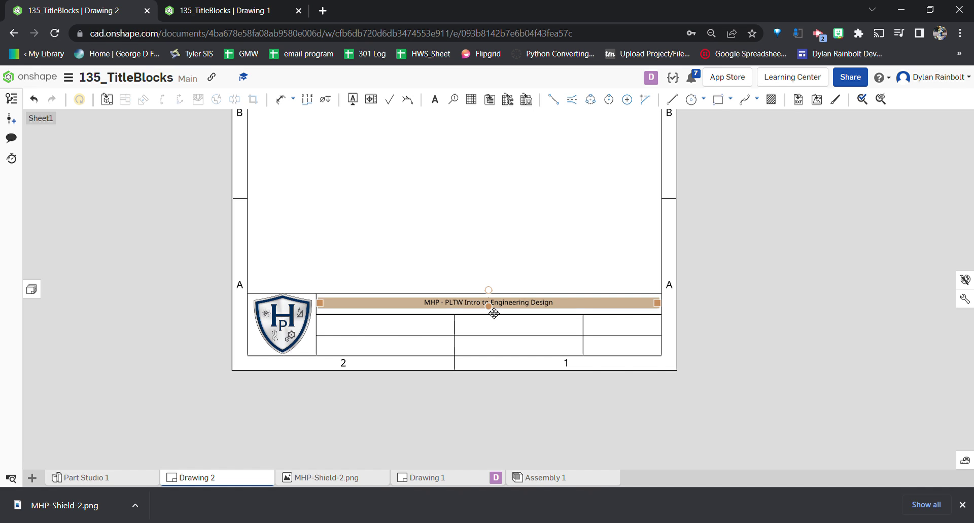
scroll(492, 312, "up", 5)
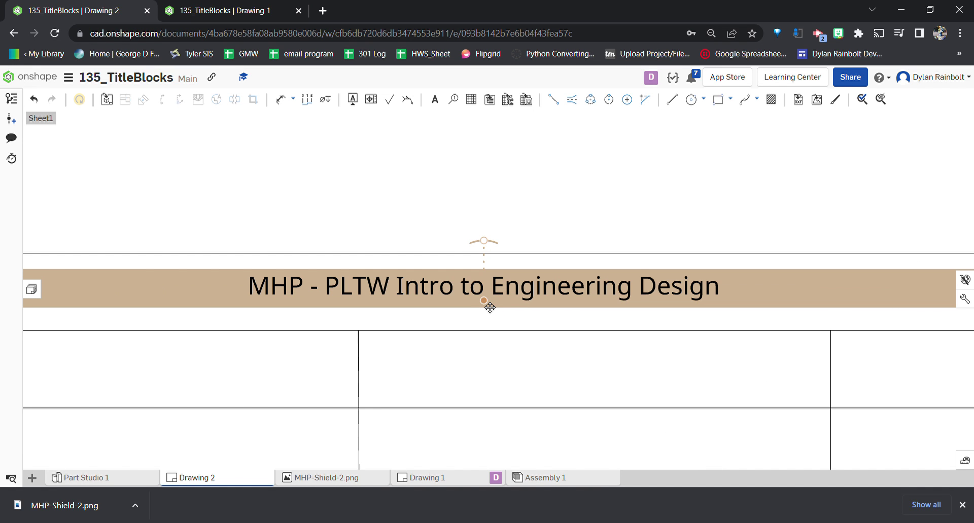
left_click_drag(490, 309, 487, 312)
scroll(484, 305, "down", 5)
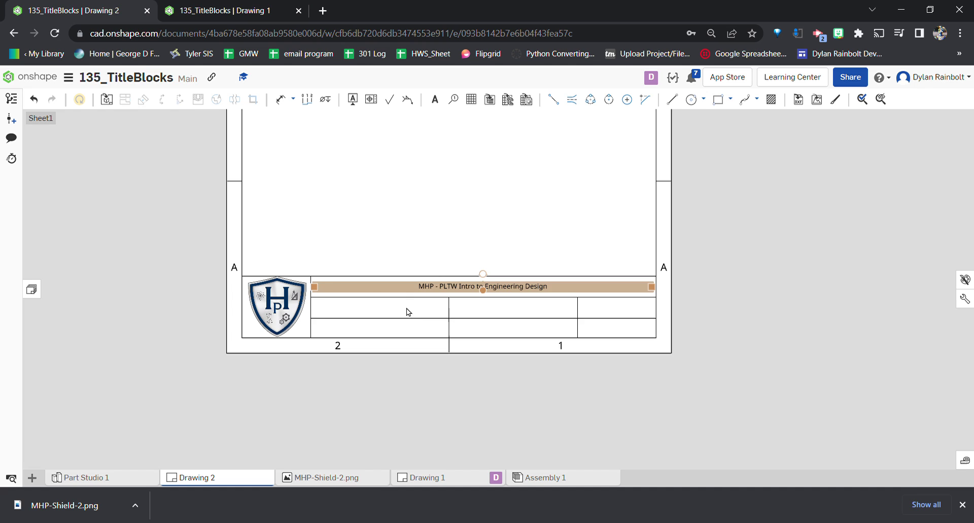
left_click(760, 321)
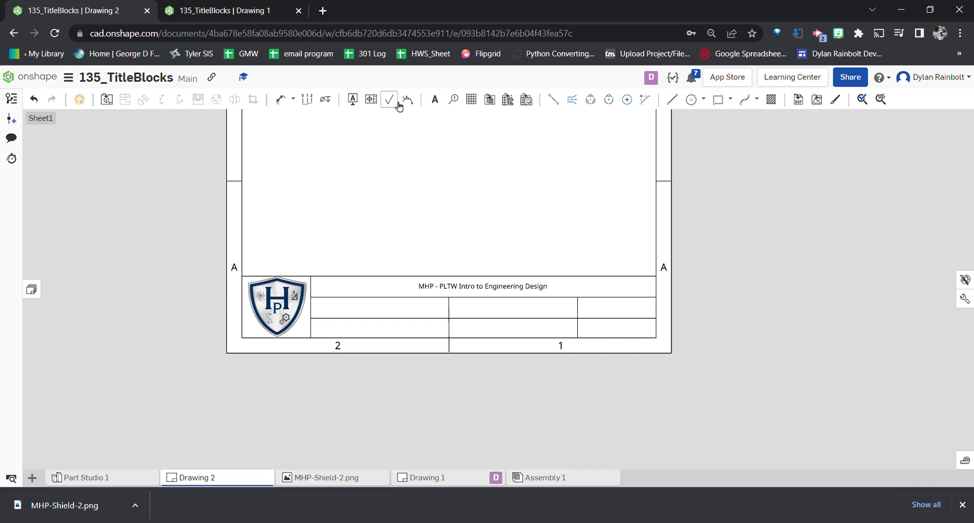
- Add a note reading "Part:" in the first cell of the middle row, followed by the sheet reference's Part number property
left_click(434, 100)
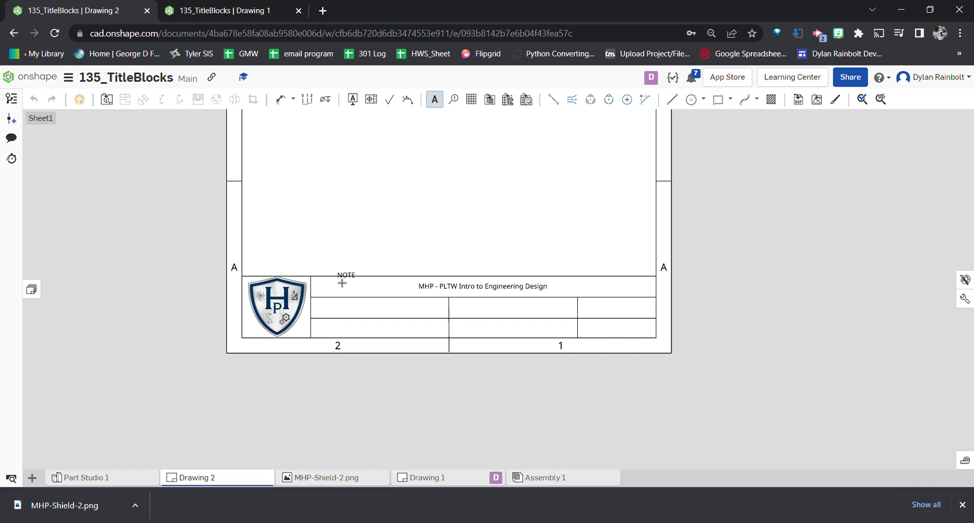
left_click(323, 309)
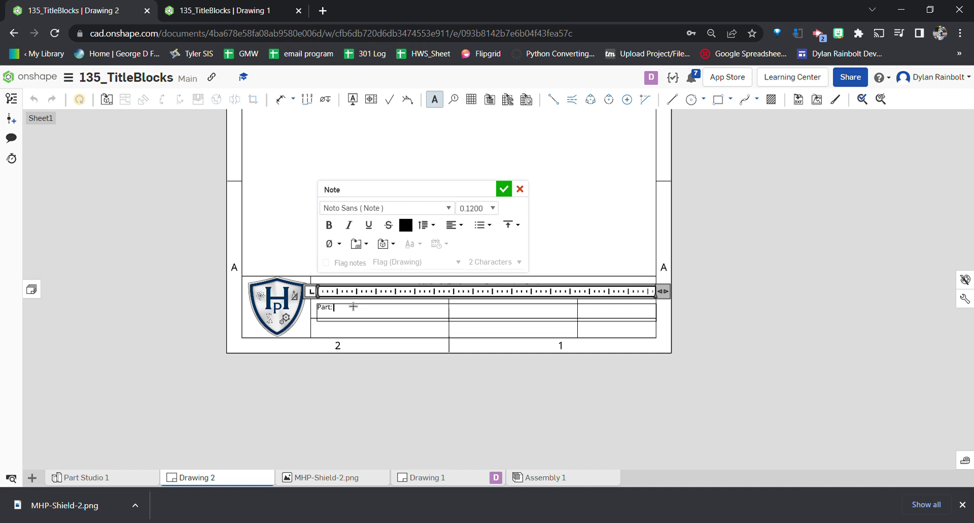
left_click(391, 246)
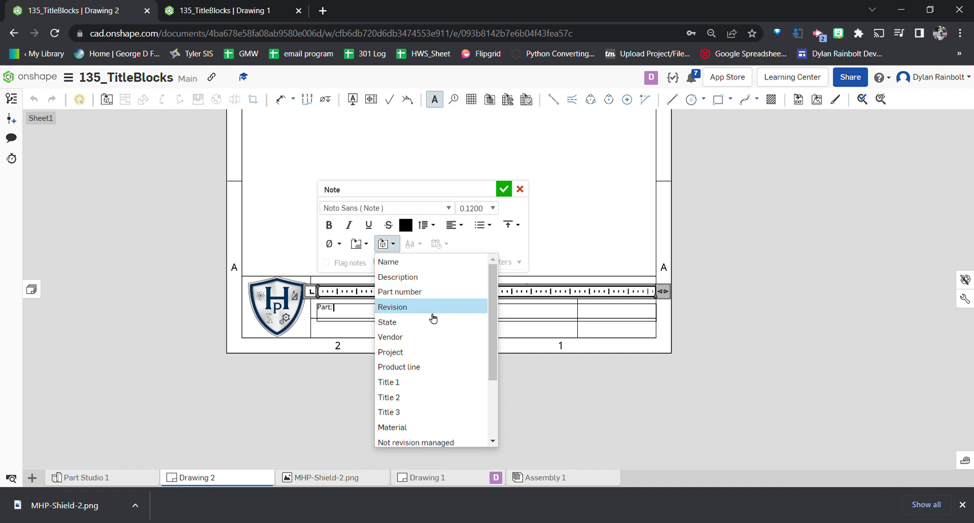
scroll(434, 335, "down", 3)
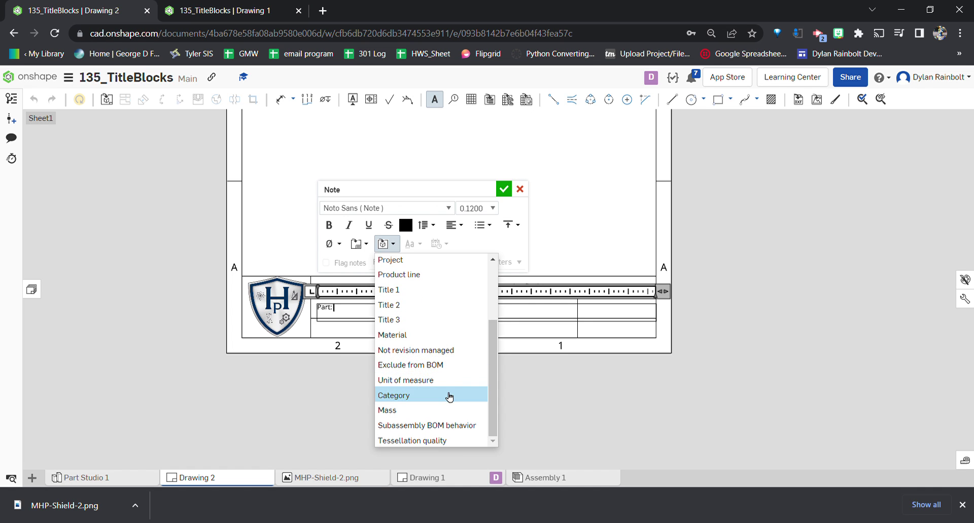
scroll(449, 398, "up", 3)
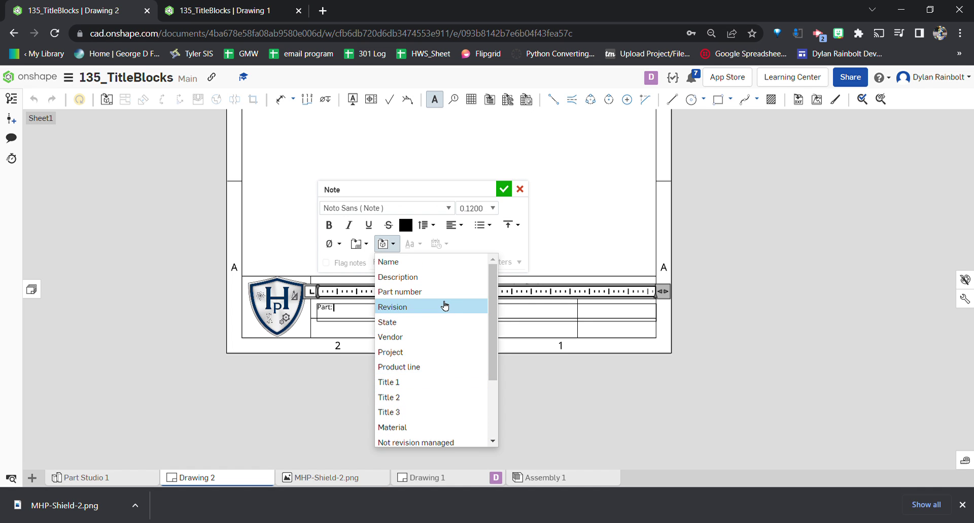
left_click(451, 292)
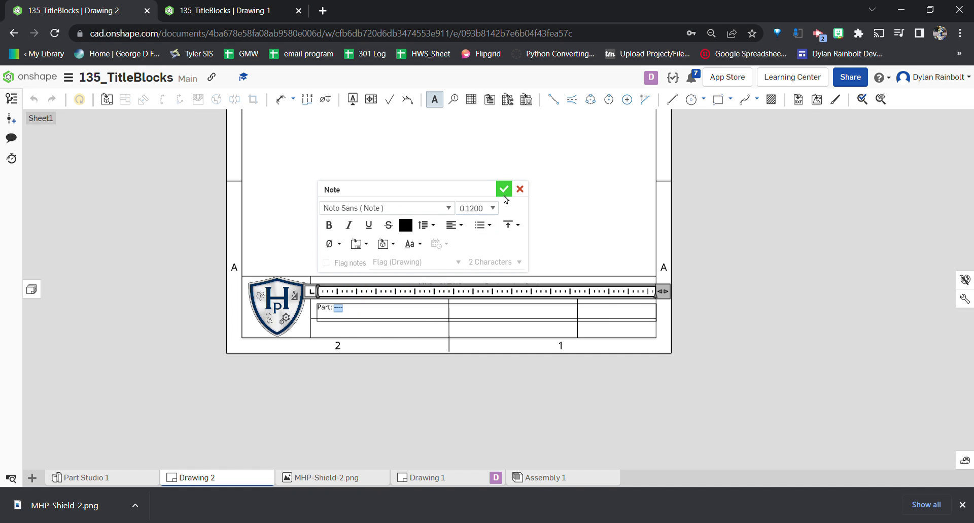
left_click(384, 246)
key("Escape")
- Add a "Date:" note with the Drawing date drawn property in the cell below the Part note, narrowing its text box to the cell
left_click(361, 334)
left_click_drag(324, 332, 322, 332)
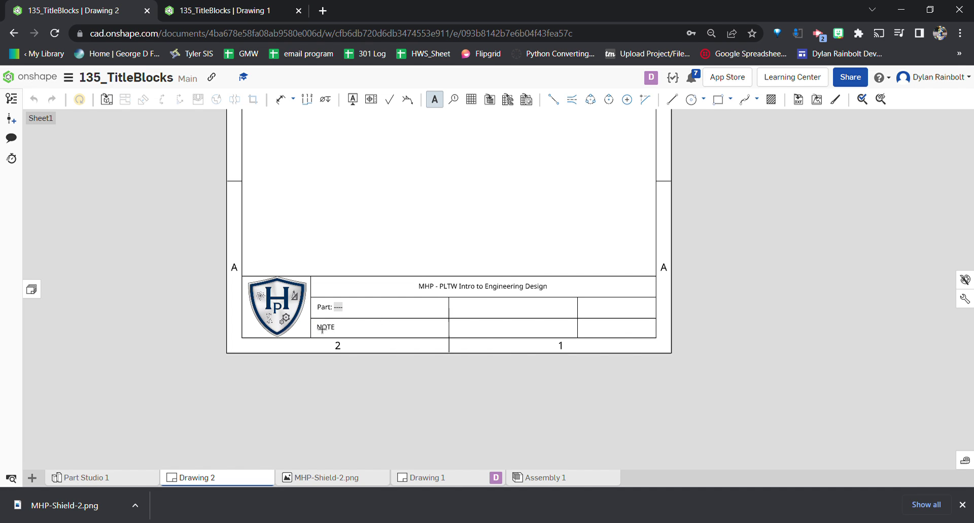
double_click(323, 331)
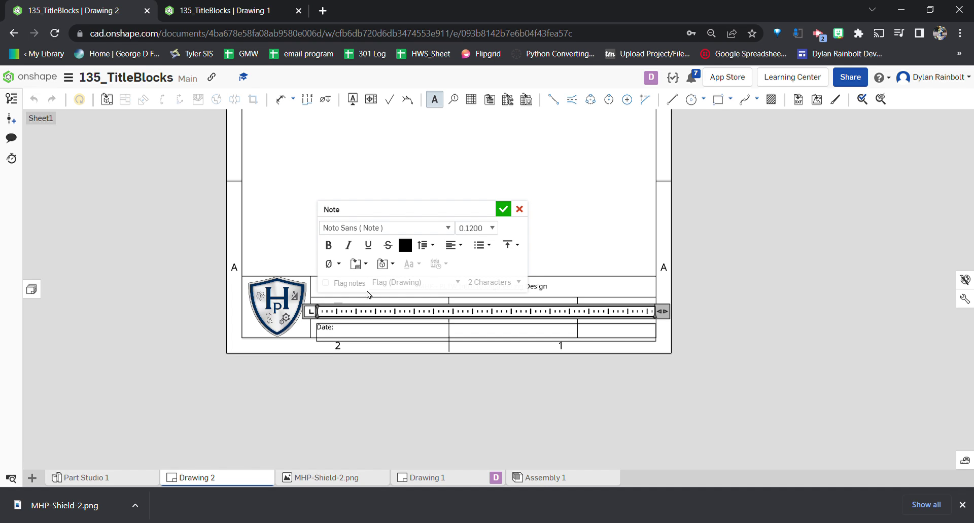
left_click(368, 272)
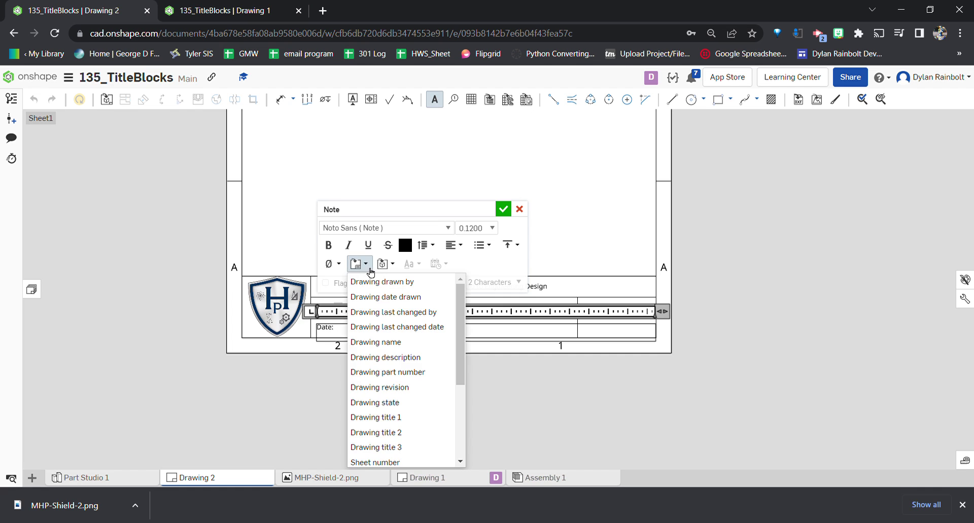
left_click(429, 298)
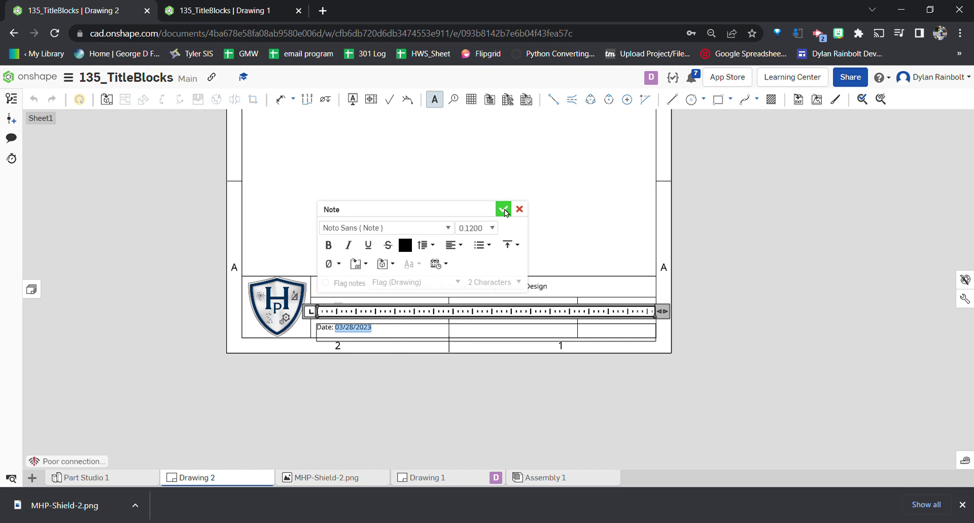
left_click_drag(648, 314, 448, 315)
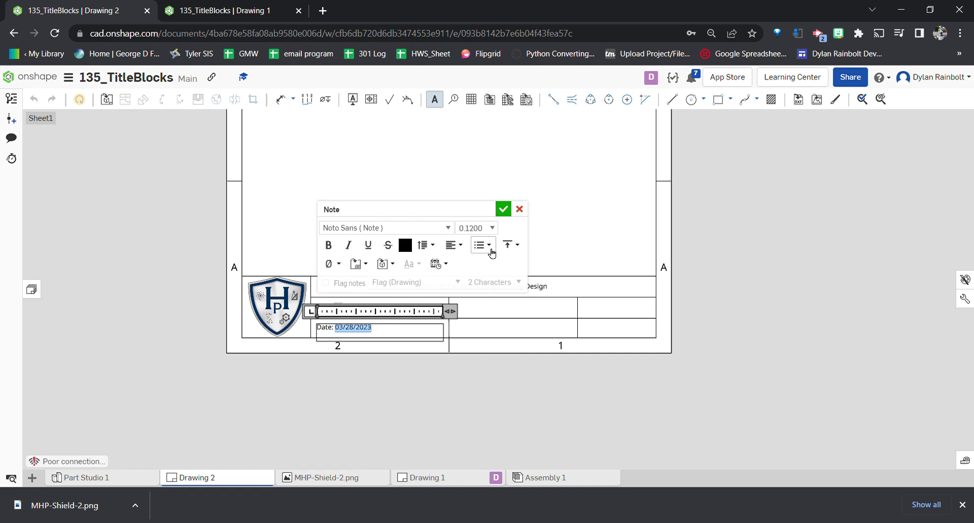
left_click(502, 209)
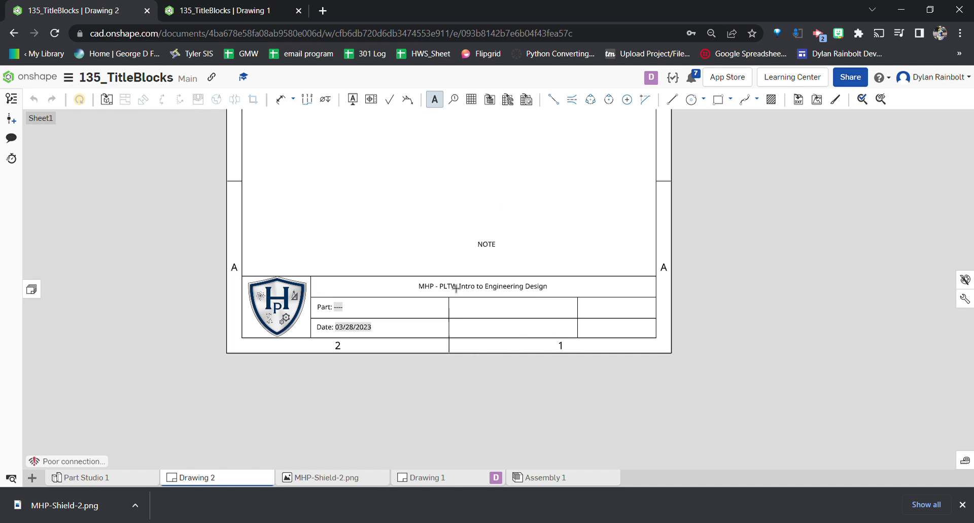
- Narrow the Part note's text box so that it fits within its own cell
left_click(325, 311)
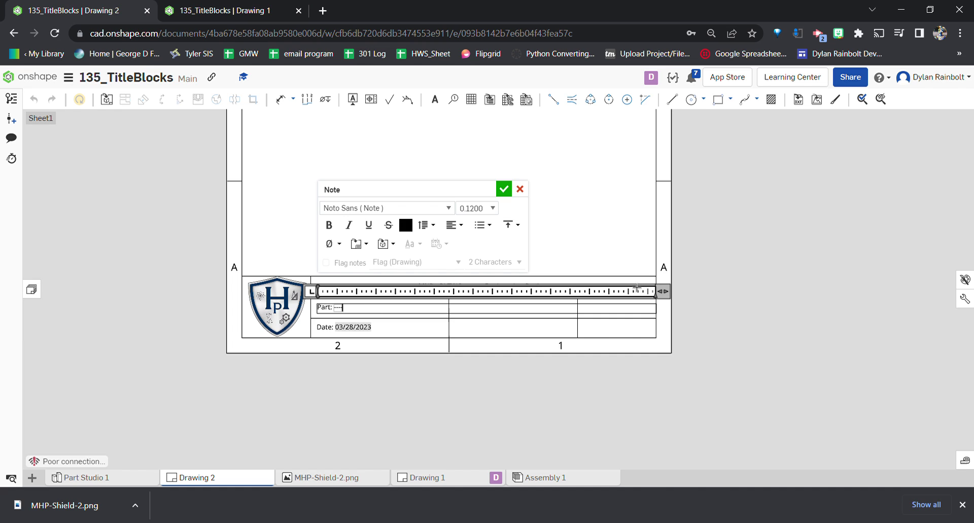
left_click_drag(516, 296, 441, 293)
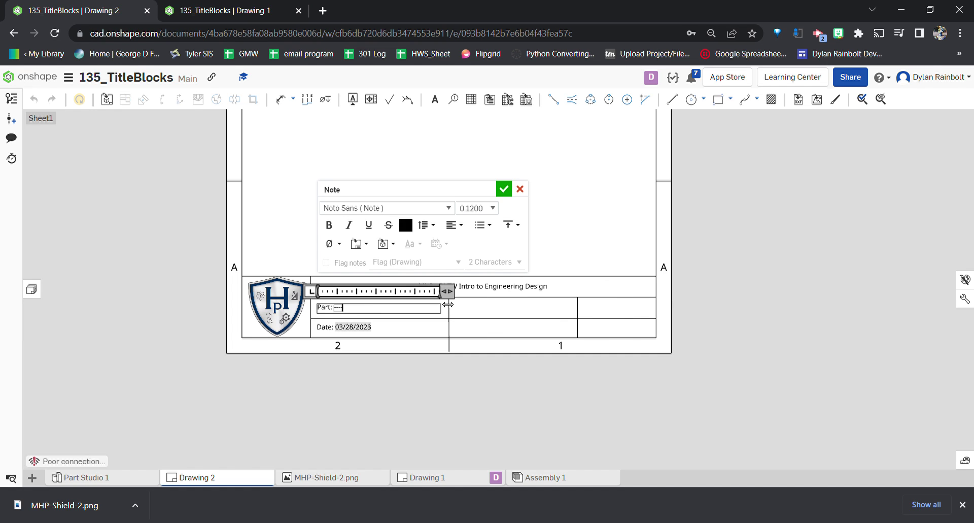
left_click(503, 189)
left_click(370, 306)
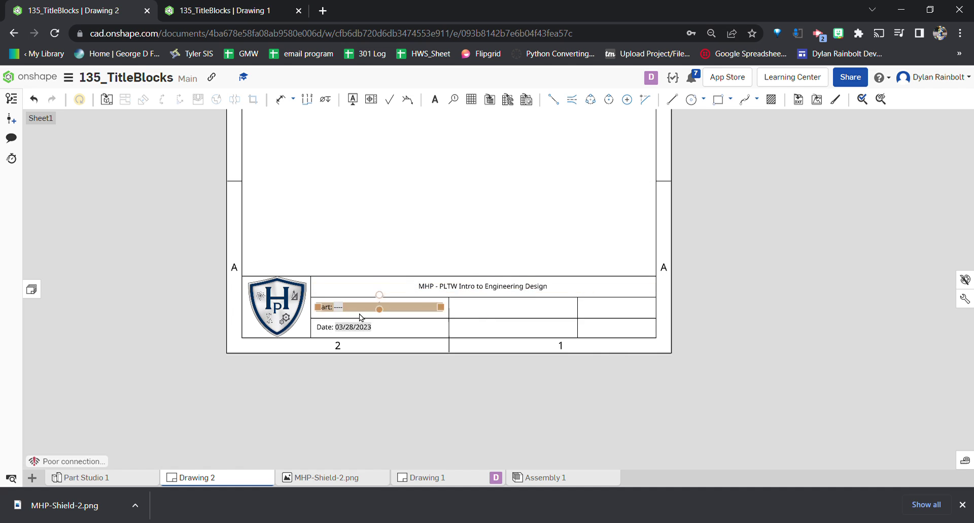
left_click(272, 369)
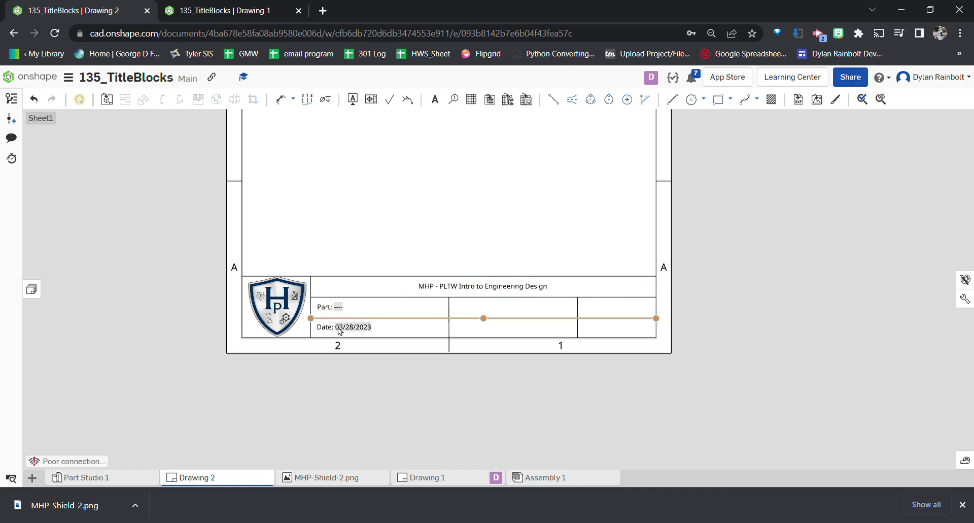
left_click(389, 326)
left_click(392, 364)
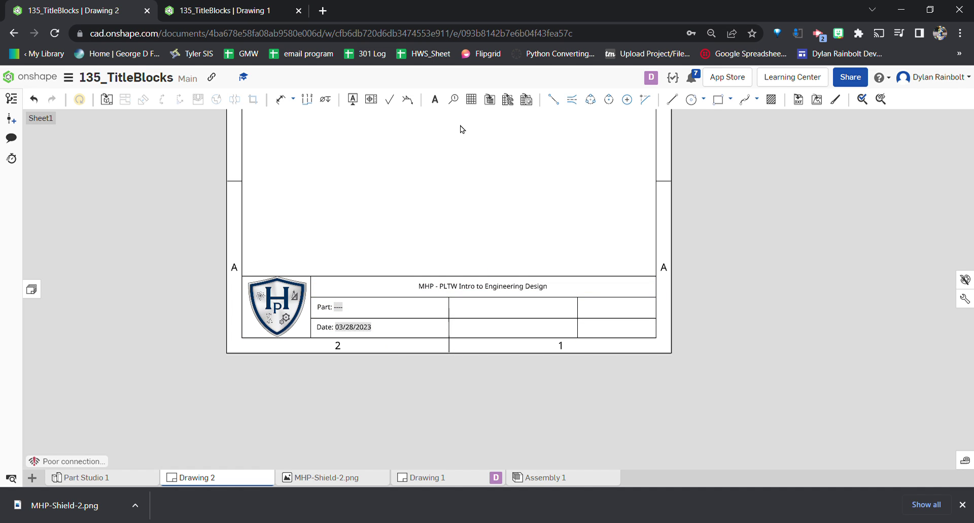
- Add a "Drawn By:" note with the Drawing drawn by property in the cell beside the Part note
left_click(434, 99)
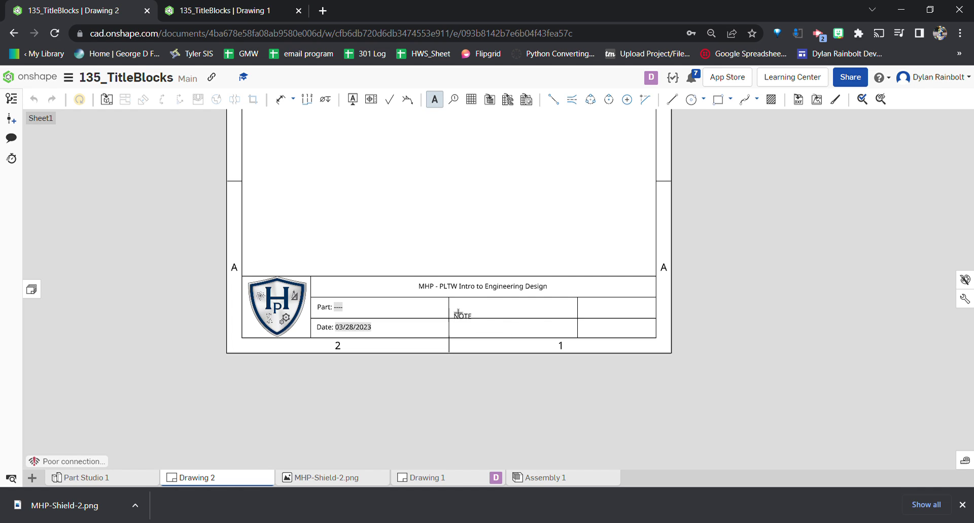
left_click(455, 306)
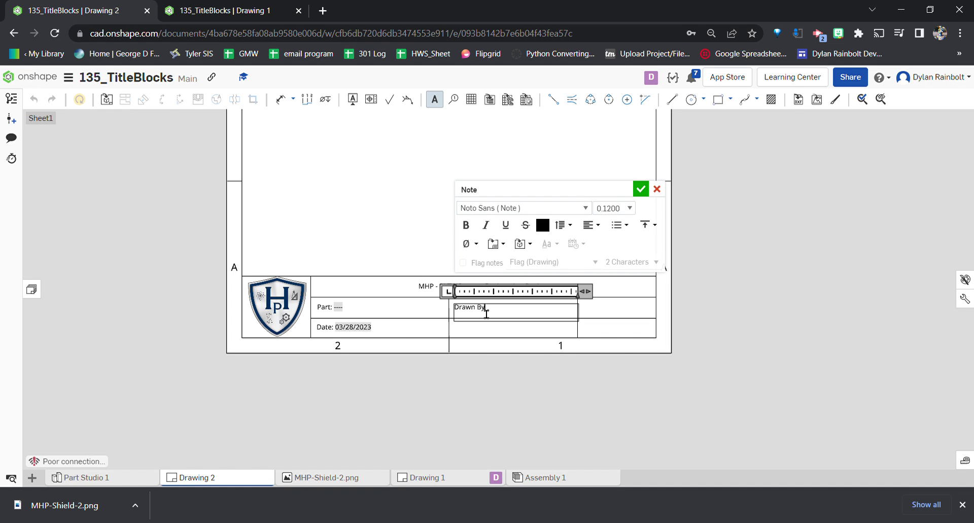
left_click(496, 244)
left_click(548, 262)
left_click(640, 189)
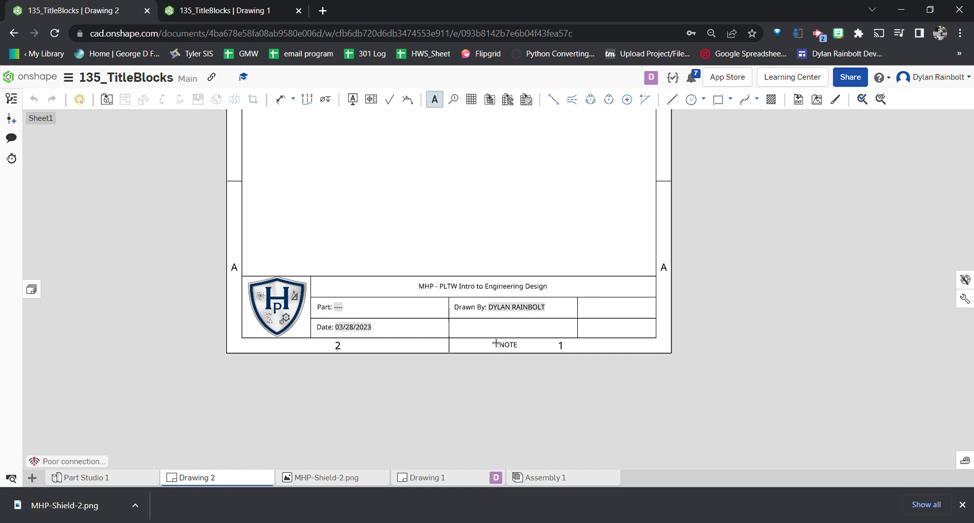
- Add a "Drawing Name:" note with the Drawing name property in the cell below the Drawn By note
left_click(461, 330)
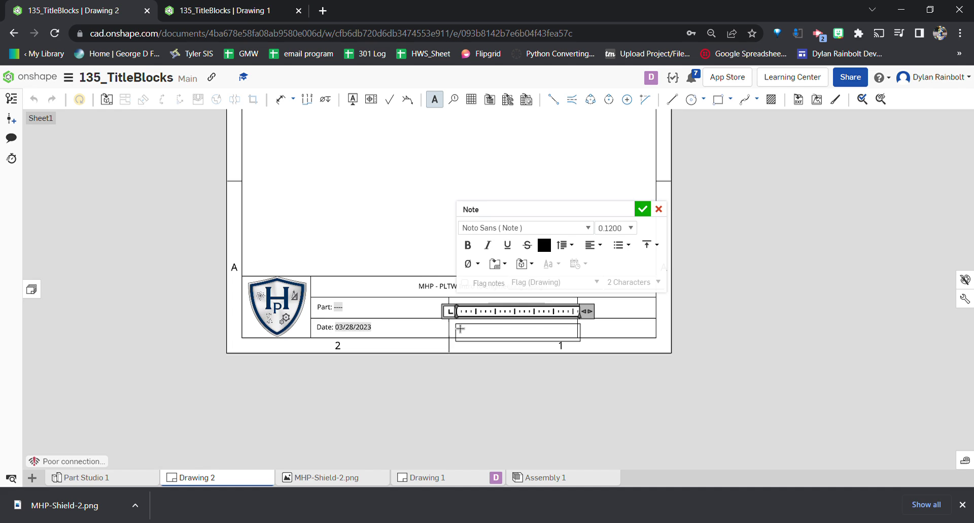
type("Drawing Name:")
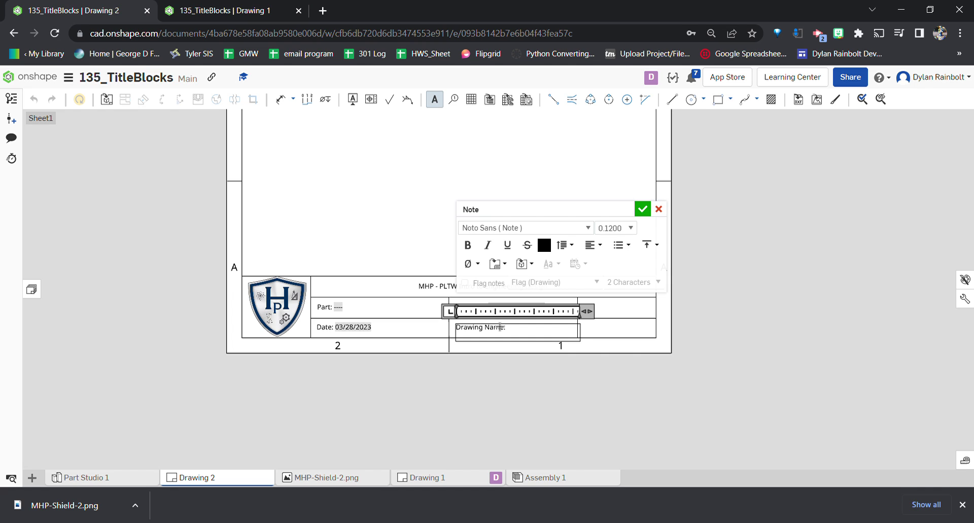
left_click(527, 265)
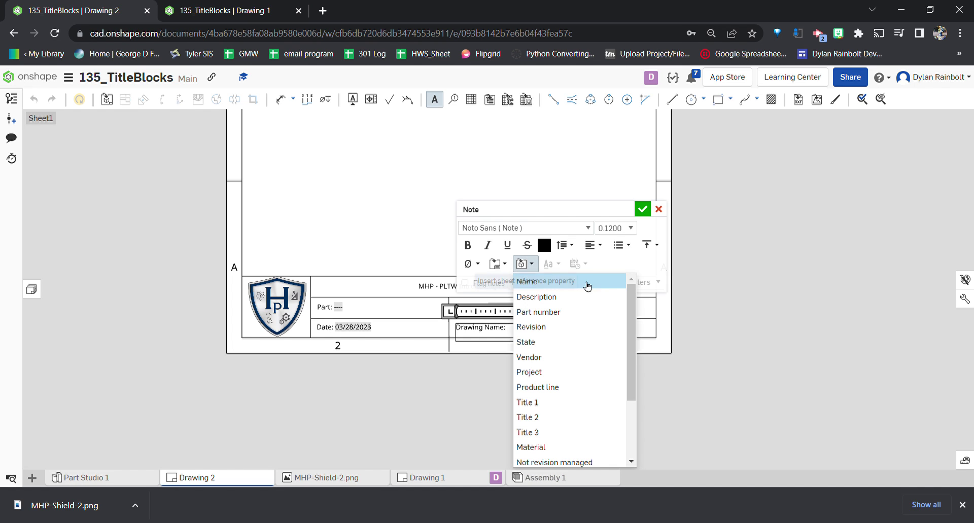
left_click(496, 264)
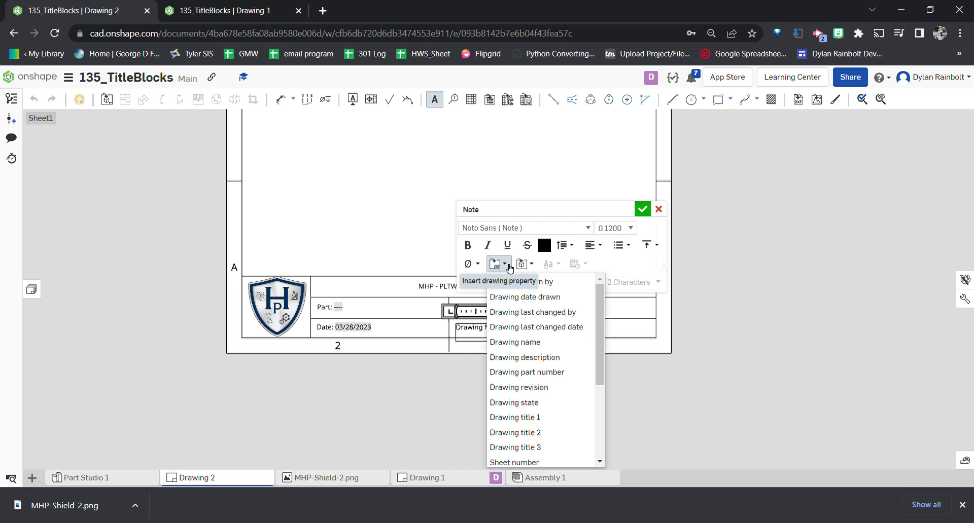
left_click(544, 343)
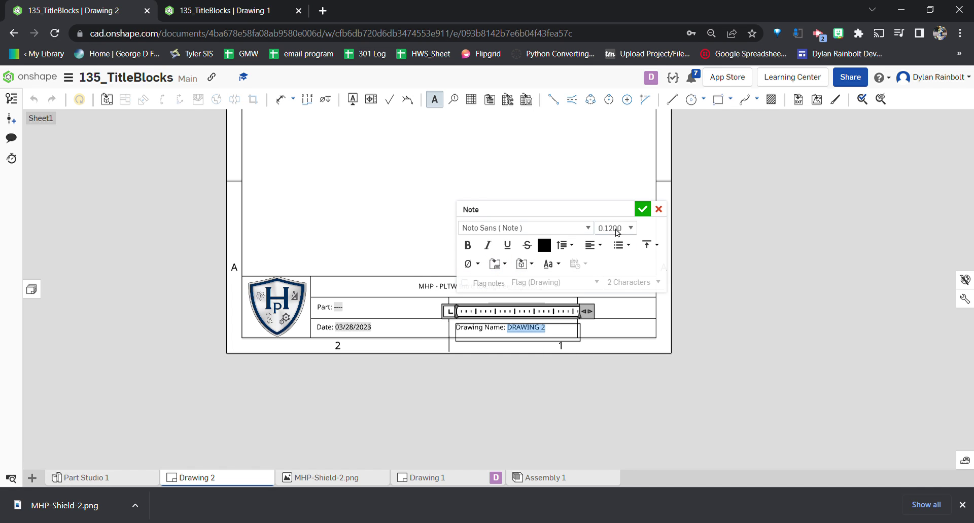
left_click(642, 209)
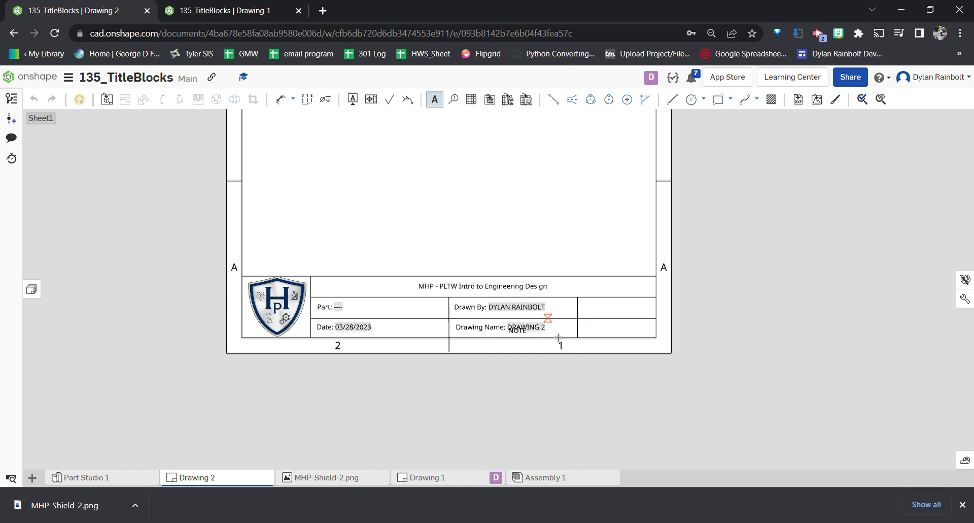
- Start a note in the last cell of the middle row, beside Drawn By, and enter the text "Scale:"
scroll(442, 398, "down", 2)
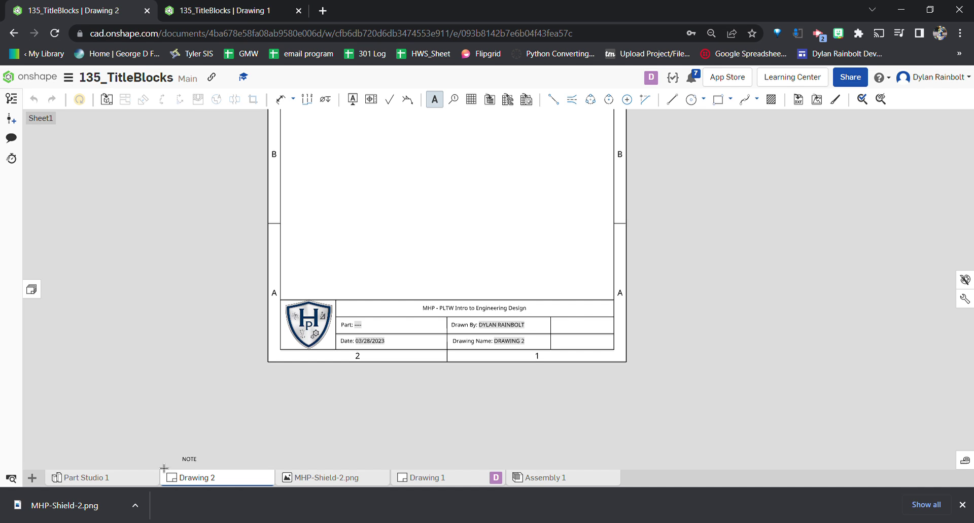
mouse_move(192, 480)
scroll(578, 332, "down", 1)
scroll(576, 341, "up", 3)
left_click_drag(576, 341, 515, 340)
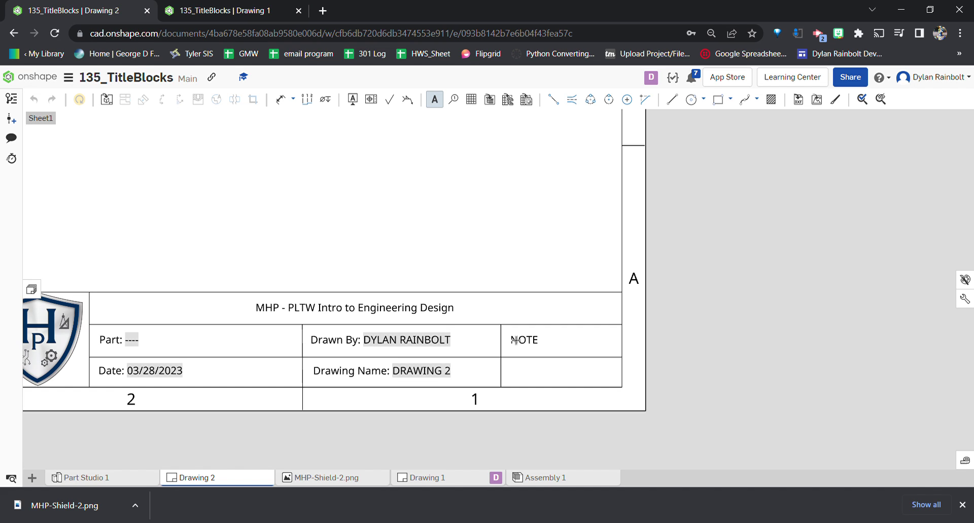
double_click(515, 341)
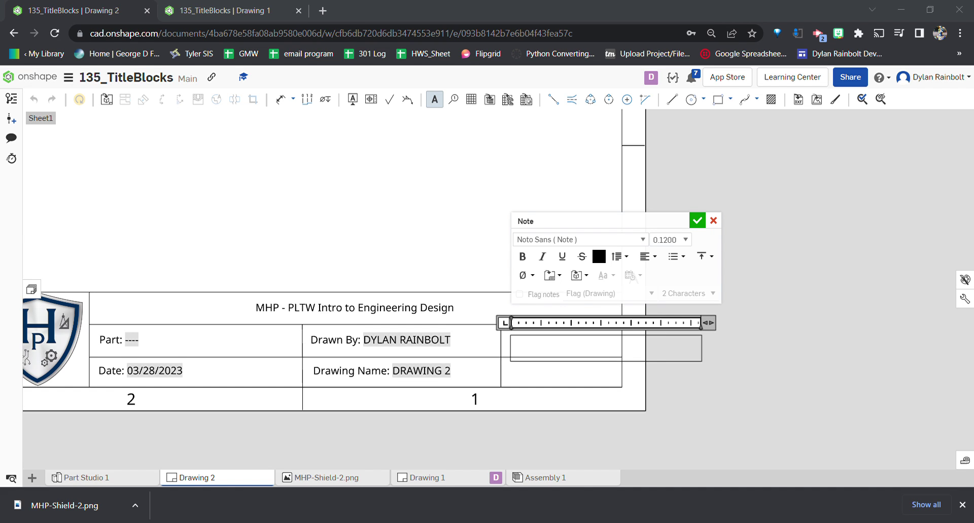
left_click(540, 351)
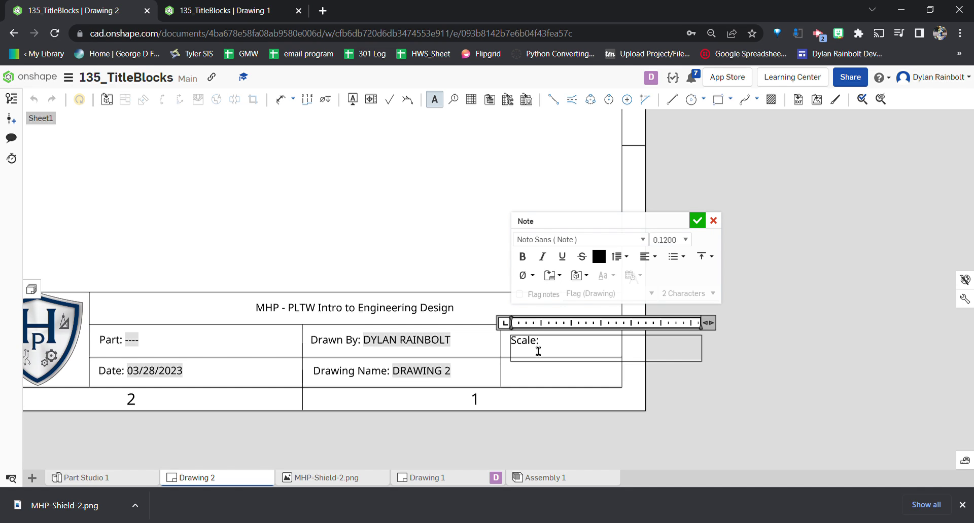
left_click(580, 275)
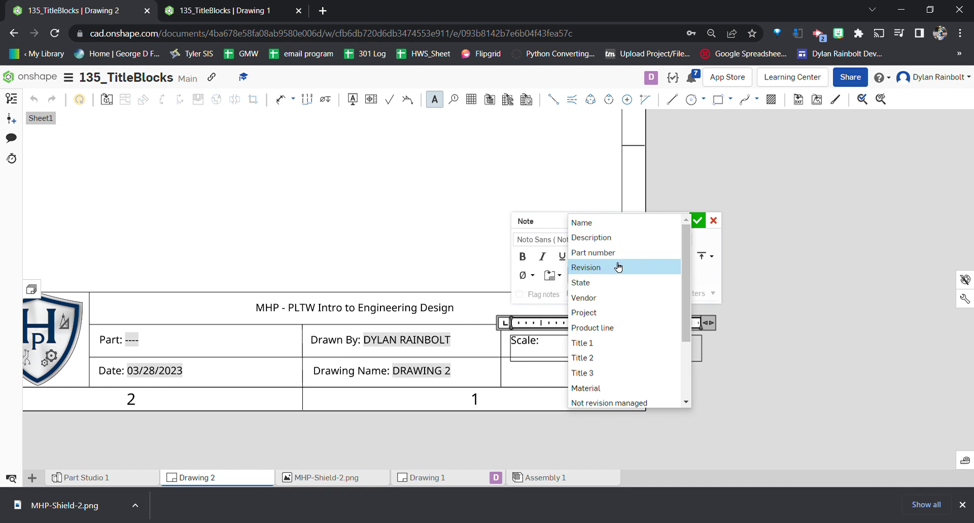
scroll(652, 307, "down", 1)
scroll(655, 317, "down", 2)
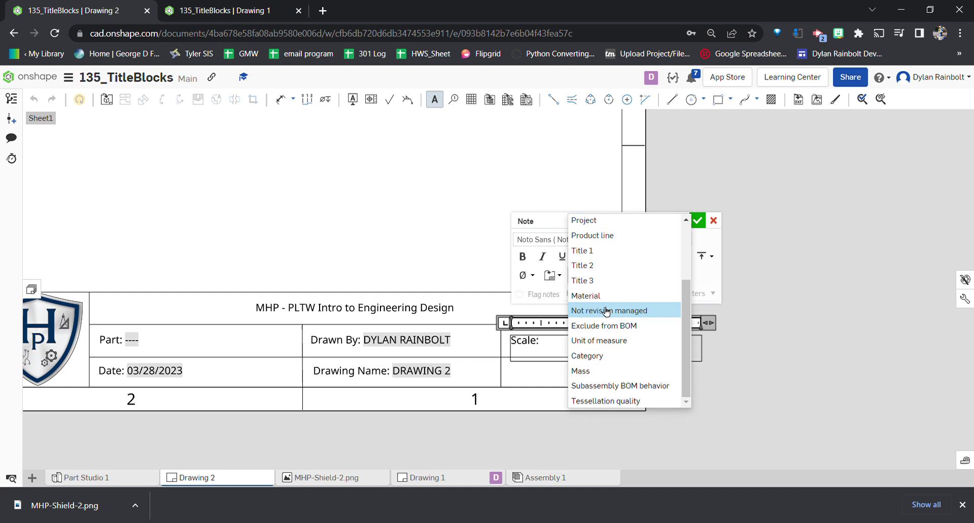
left_click(714, 276)
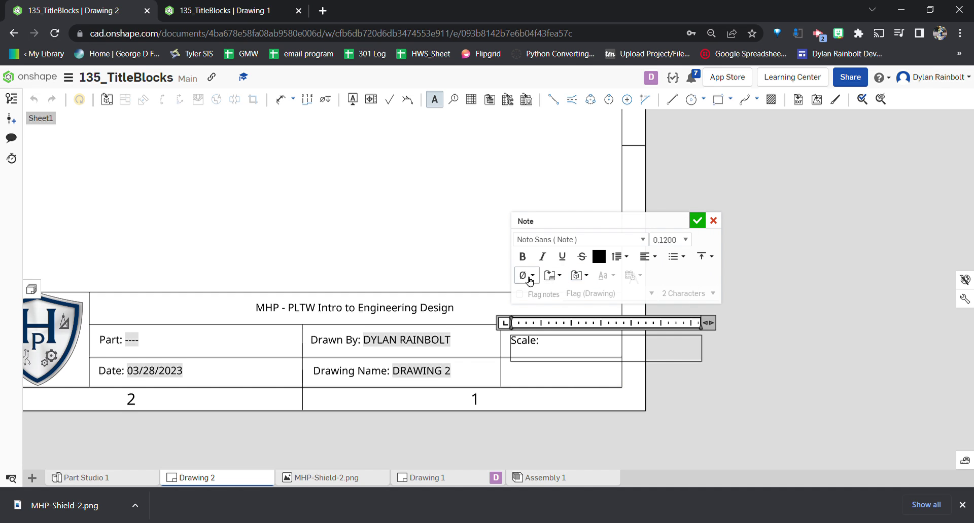
- Insert the Sheet scale drawing property after the "Scale:" text and finish the note
left_click(576, 276)
scroll(619, 315, "down", 3)
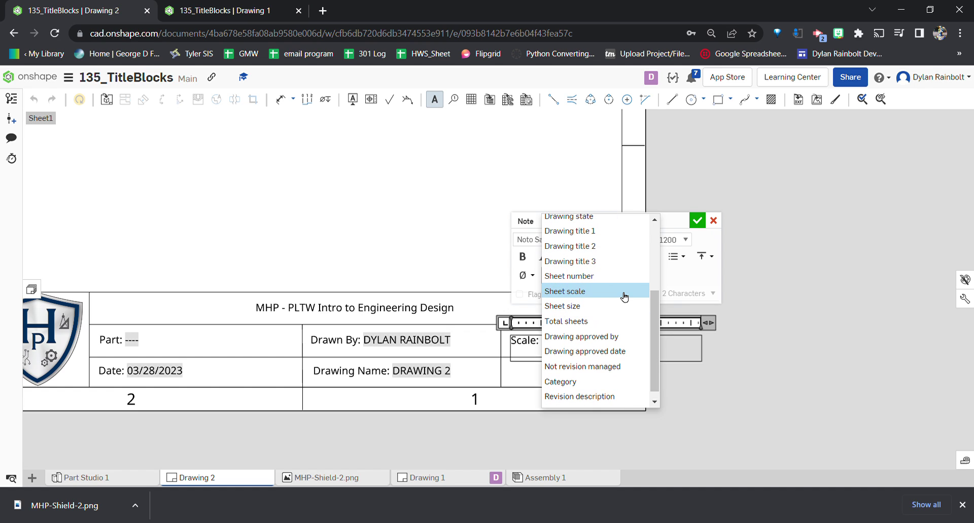
left_click(624, 297)
left_click(697, 220)
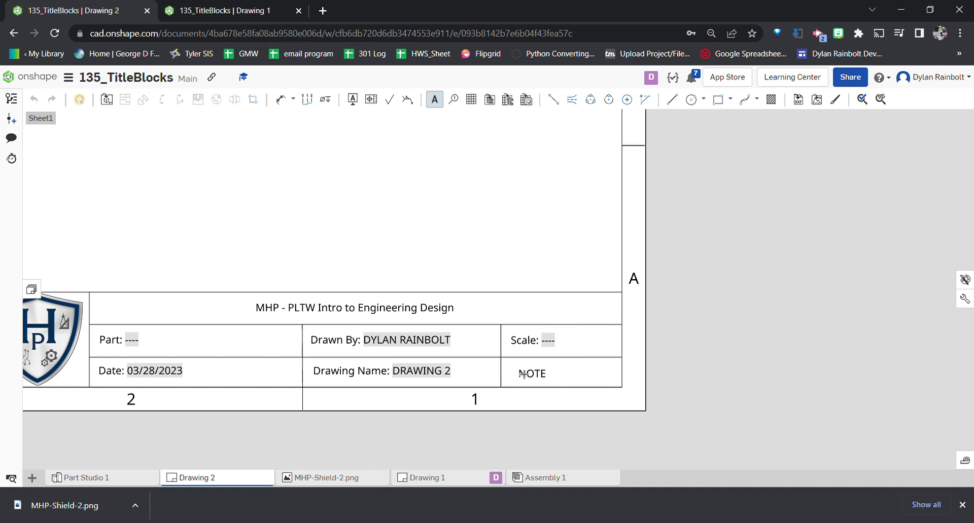
- Start a note in the cell below Scale with the text "Sheet:" and insert the Sheet number drawing property
left_click(517, 372)
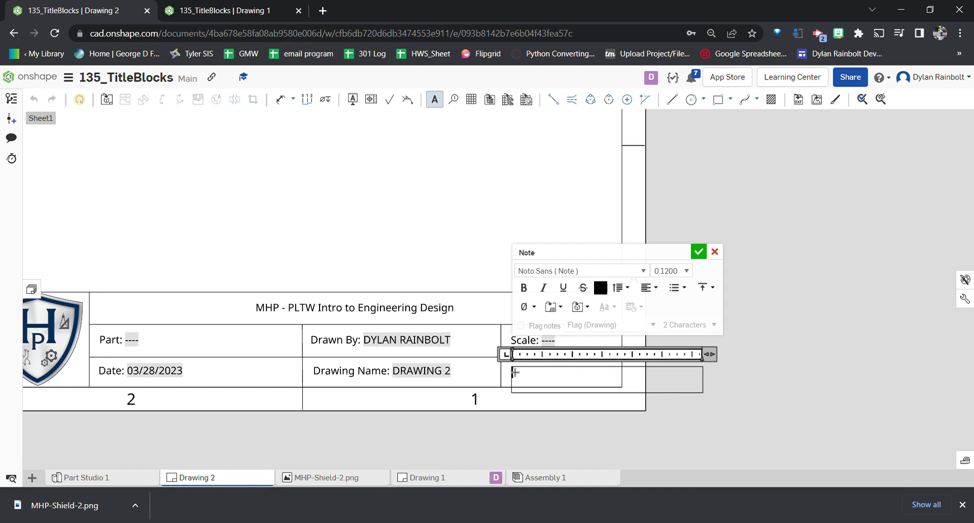
type("Shee")
left_click(553, 307)
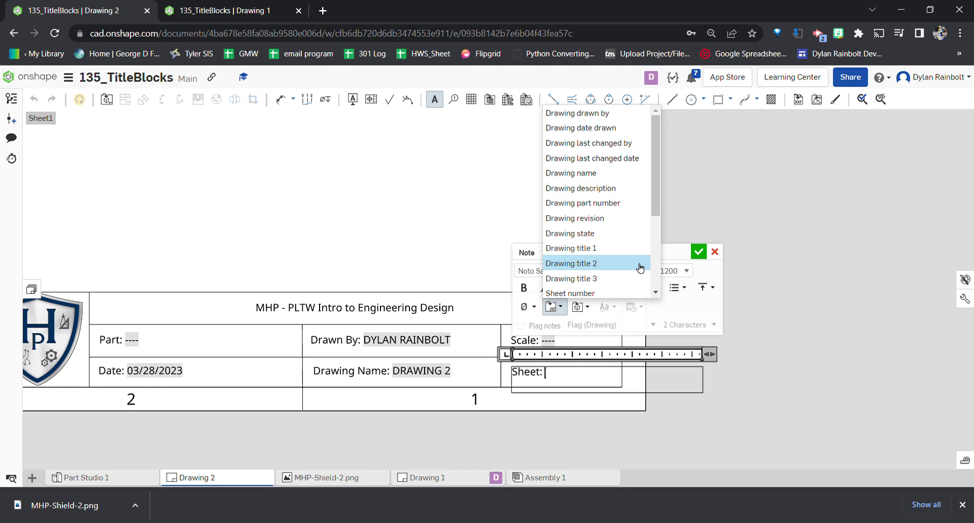
scroll(634, 259, "down", 1)
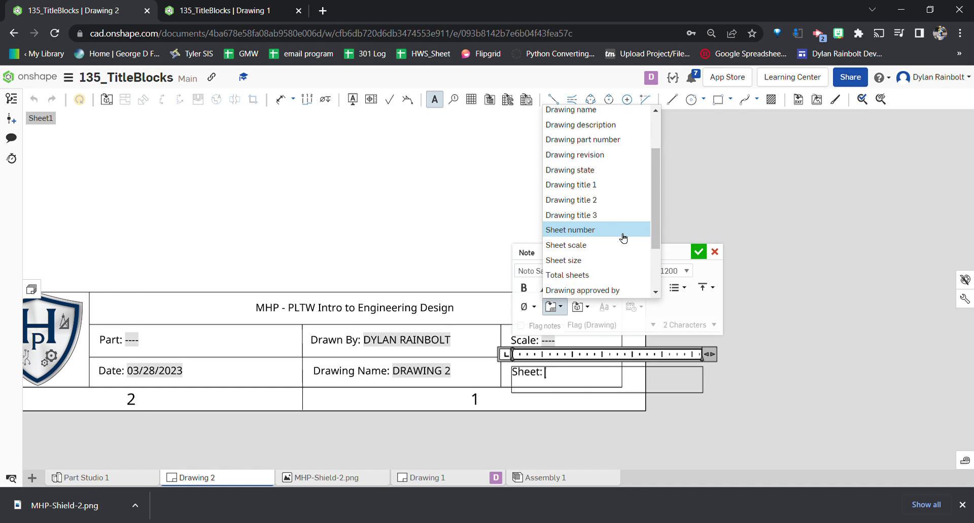
left_click(623, 237)
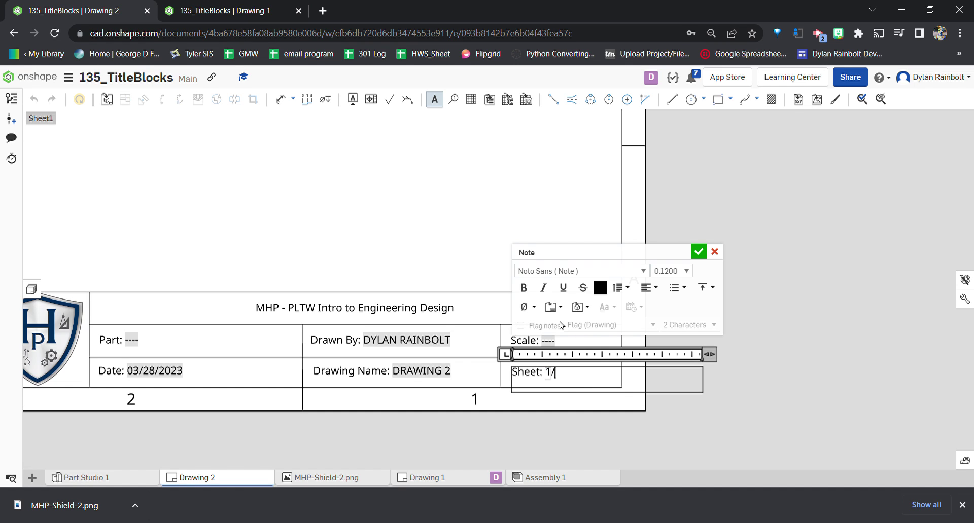
- Append a slash and the Total sheets property to the Sheet note, narrow its box to fit the cell, and finish the note
left_click(553, 307)
scroll(619, 264, "down", 1)
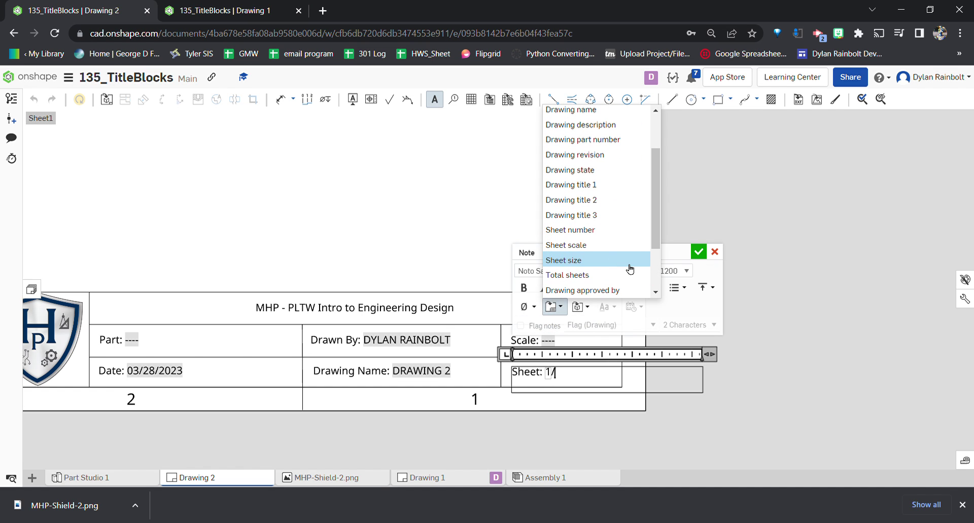
left_click(628, 274)
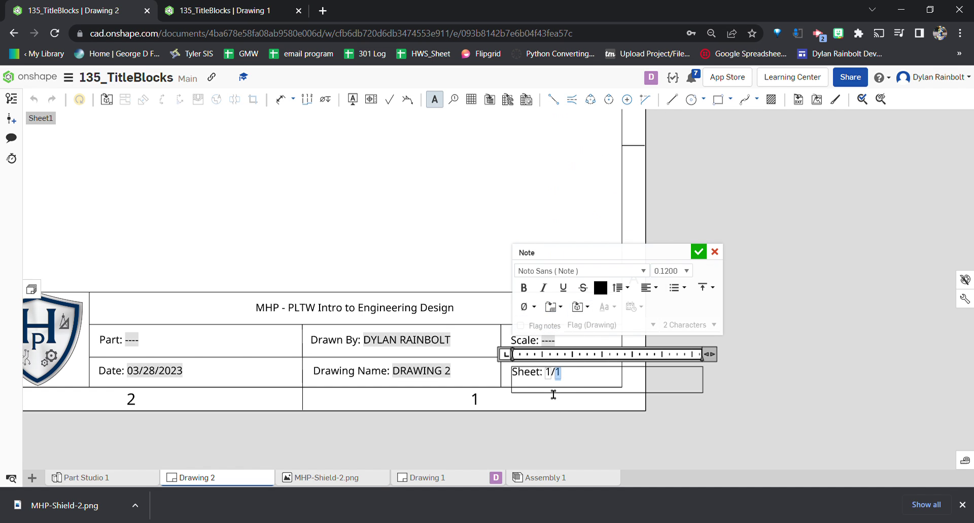
left_click_drag(714, 358, 620, 365)
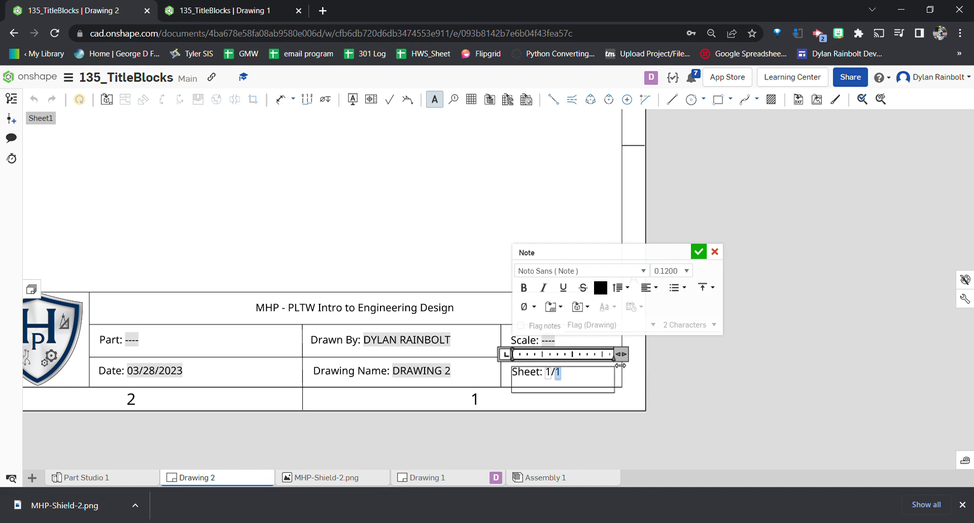
left_click(699, 252)
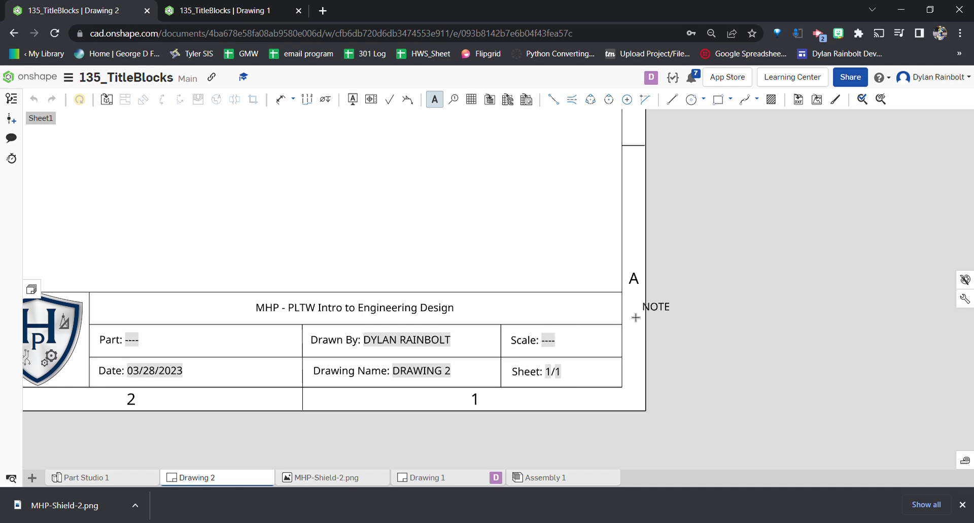
- Narrow the Scale note's text box so it fits inside its title block cell
left_click(534, 336)
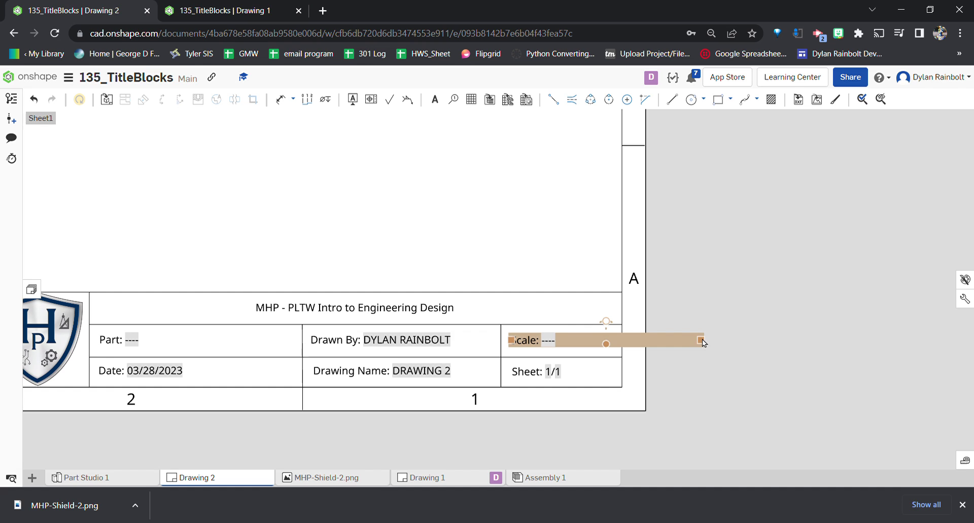
double_click(532, 341)
left_click_drag(712, 327, 621, 330)
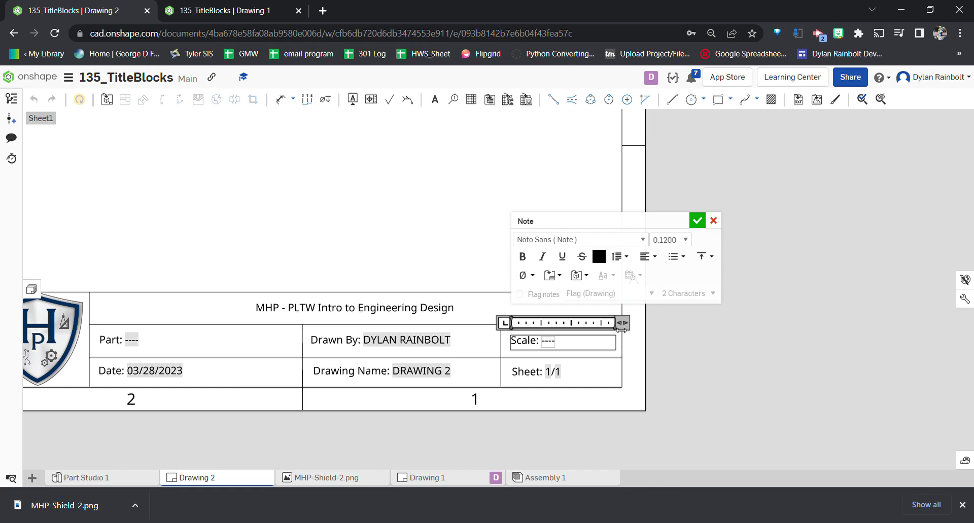
left_click(697, 221)
- Narrow the Drawing Name note's text box so it stays within its cell
left_click(358, 371)
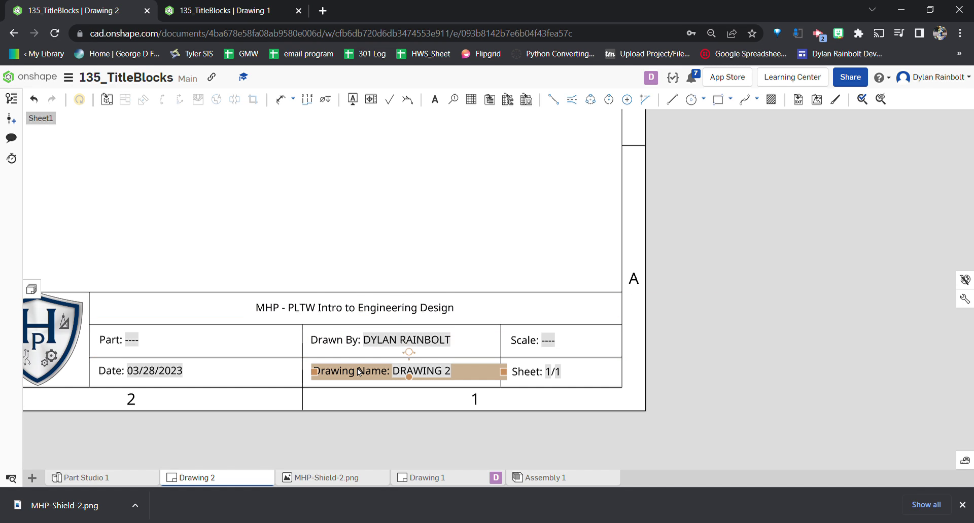
double_click(358, 374)
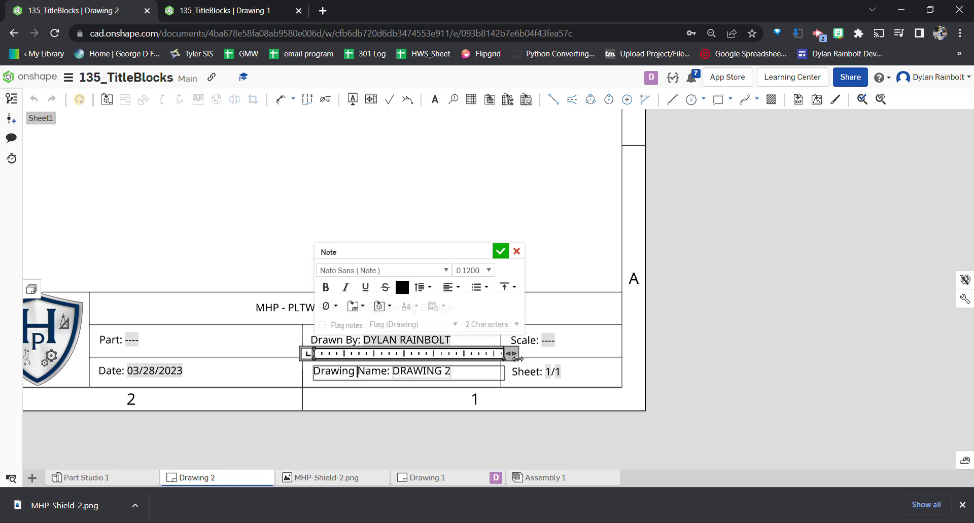
left_click_drag(513, 357, 494, 355)
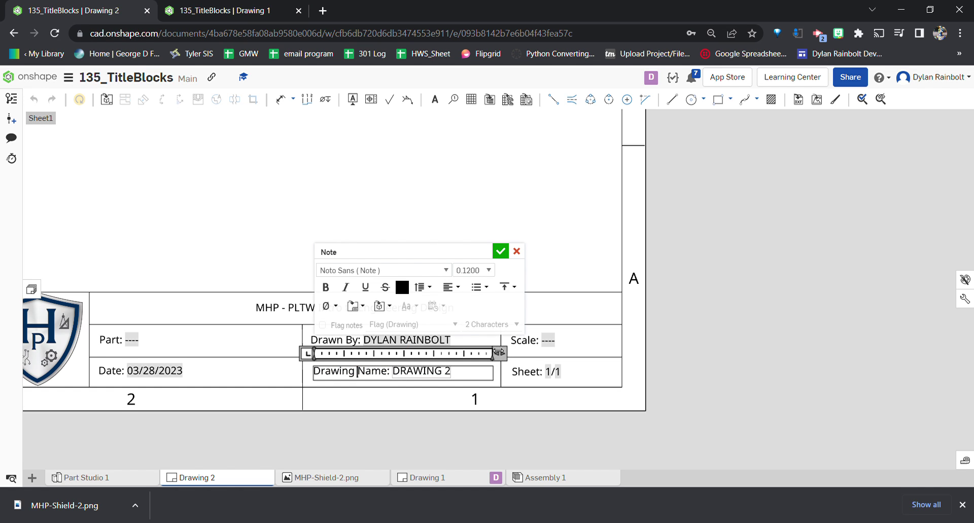
left_click(500, 251)
- Narrow the Drawn By note's text box so it ends before the Scale cell
left_click(408, 337)
double_click(330, 343)
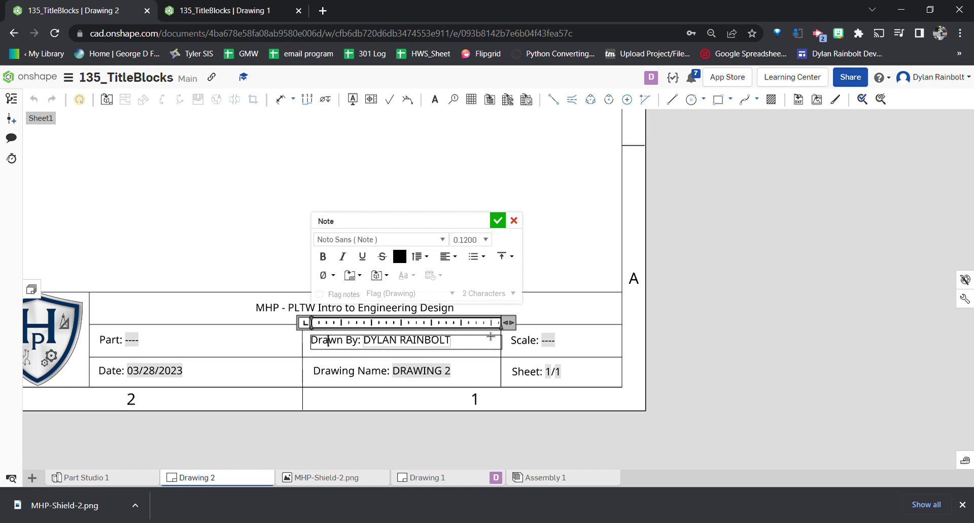
left_click_drag(509, 324, 496, 323)
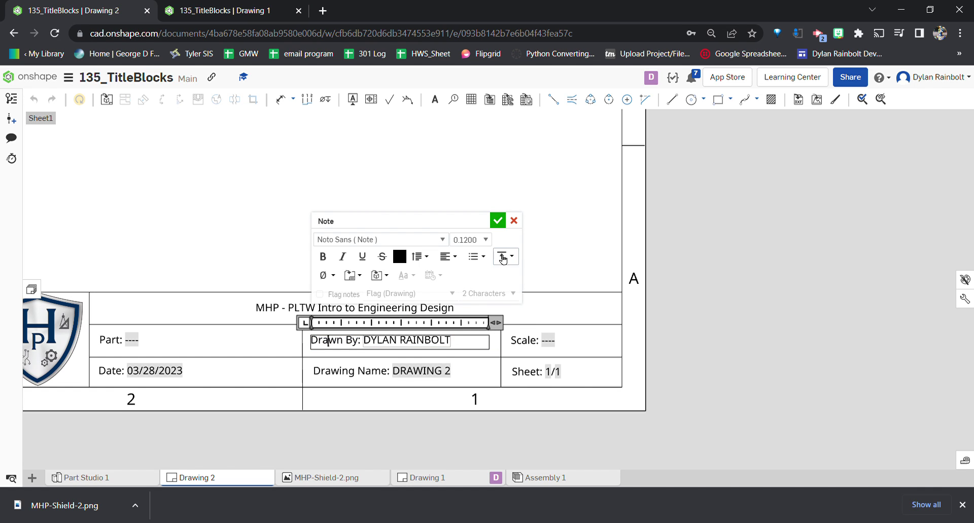
left_click(498, 220)
- Export the Drawing 2 sheet as a DWT template file named "MHP Title" with the Download option
key("f")
scroll(451, 376, "down", 1)
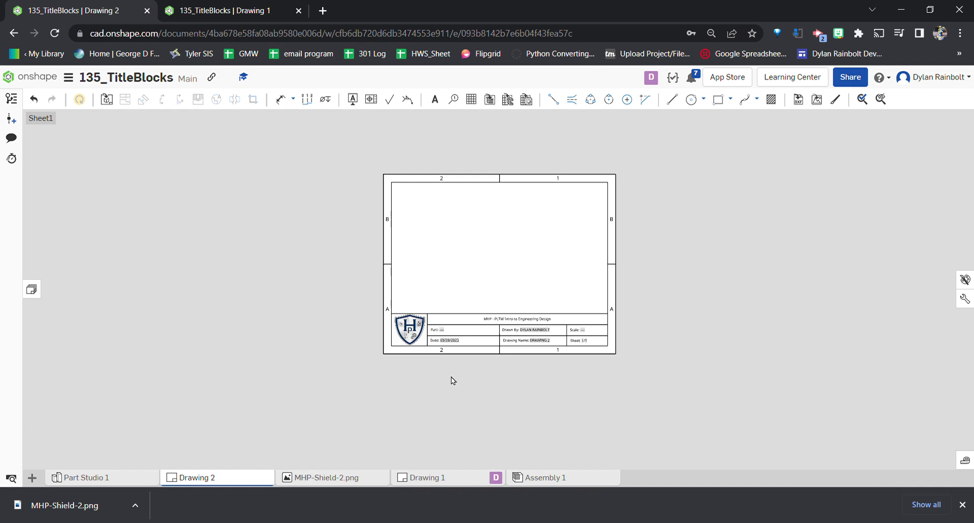
scroll(526, 250, "up", 3)
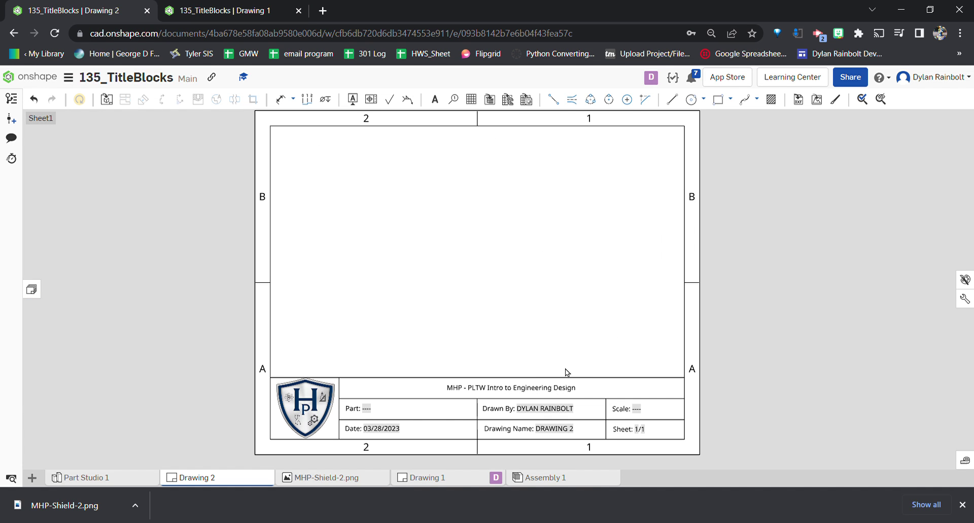
right_click(220, 481)
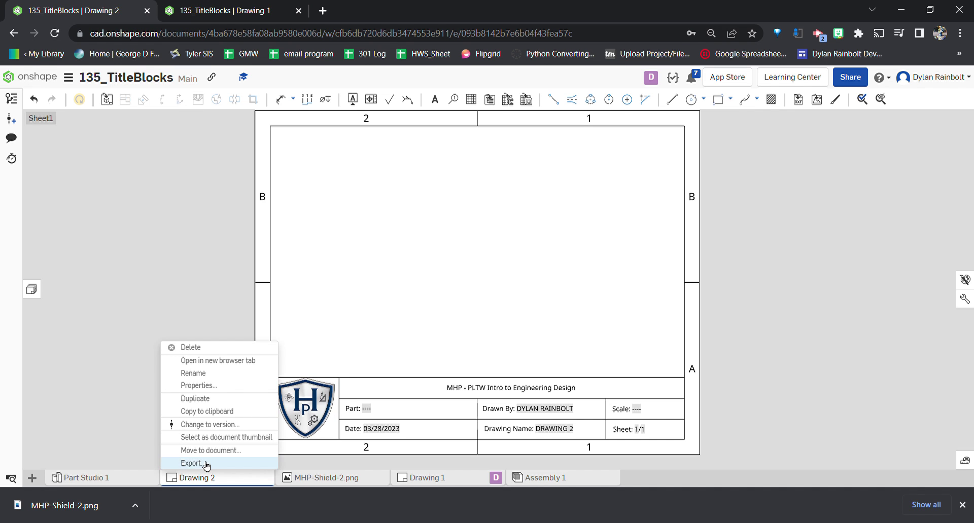
left_click(205, 464)
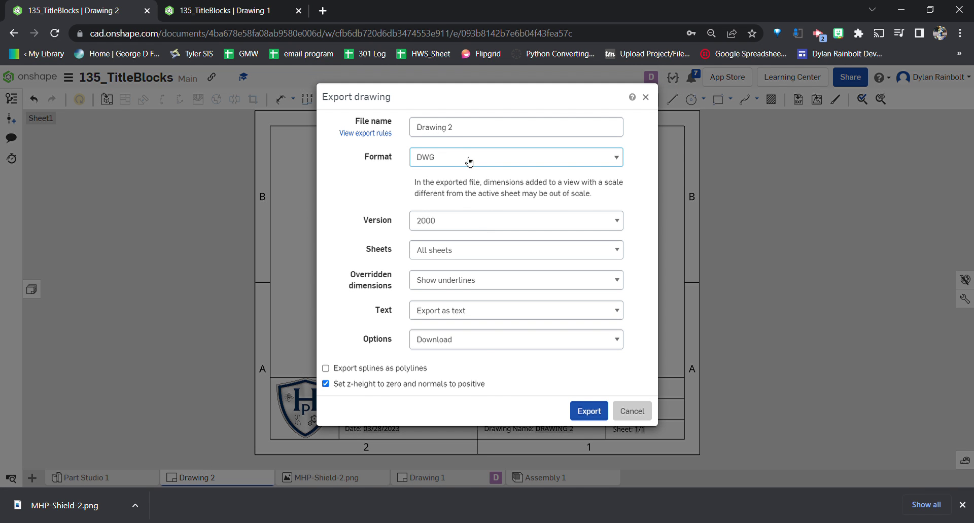
triple_click(480, 133)
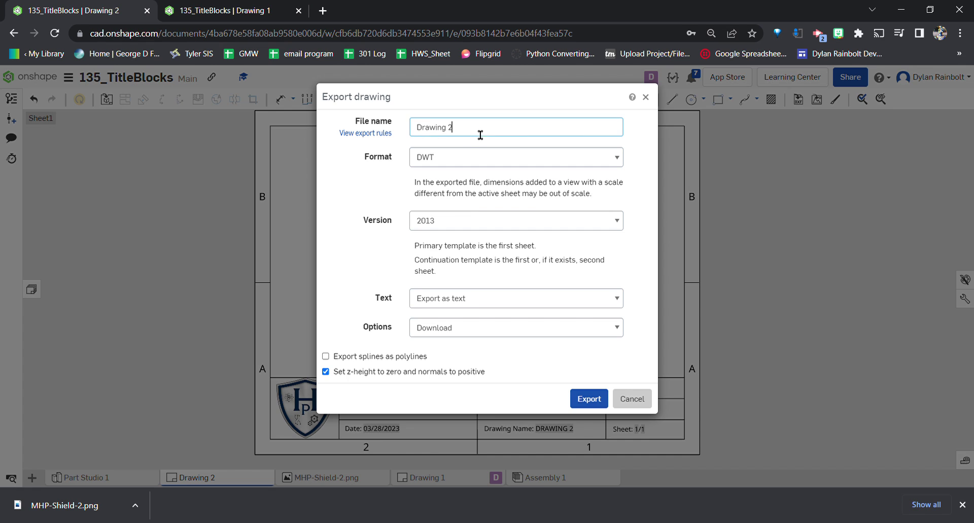
type("MHP Title")
left_click(584, 398)
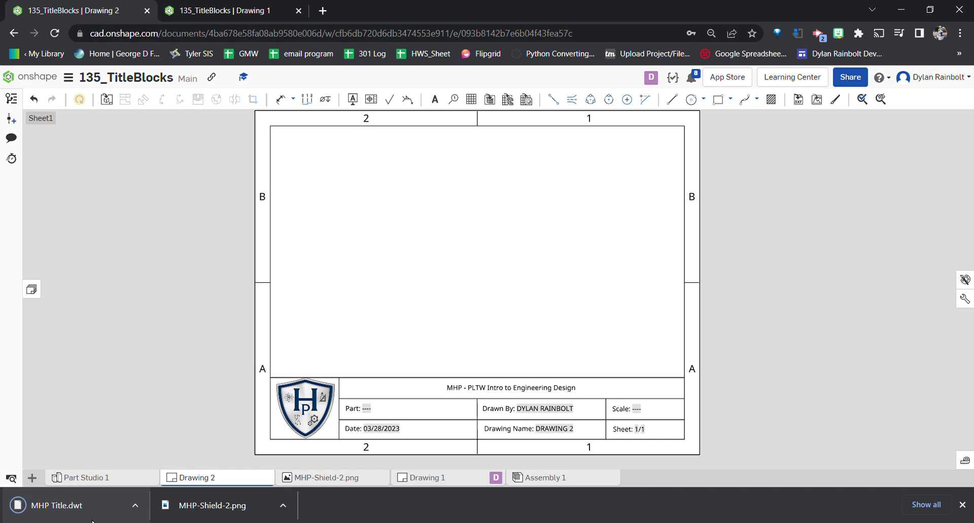
- Go to the Documents page and start importing the exported MHP Title.dwt file
left_click(45, 75)
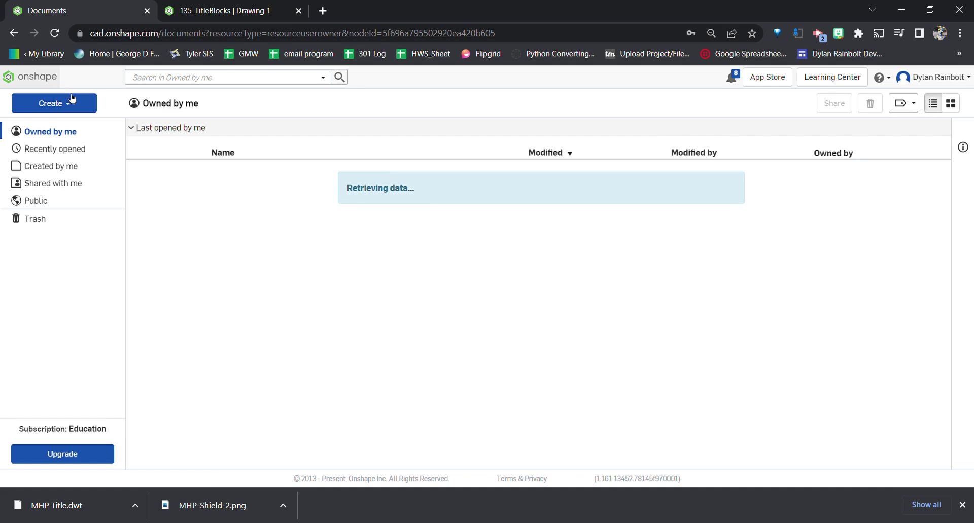
left_click(60, 106)
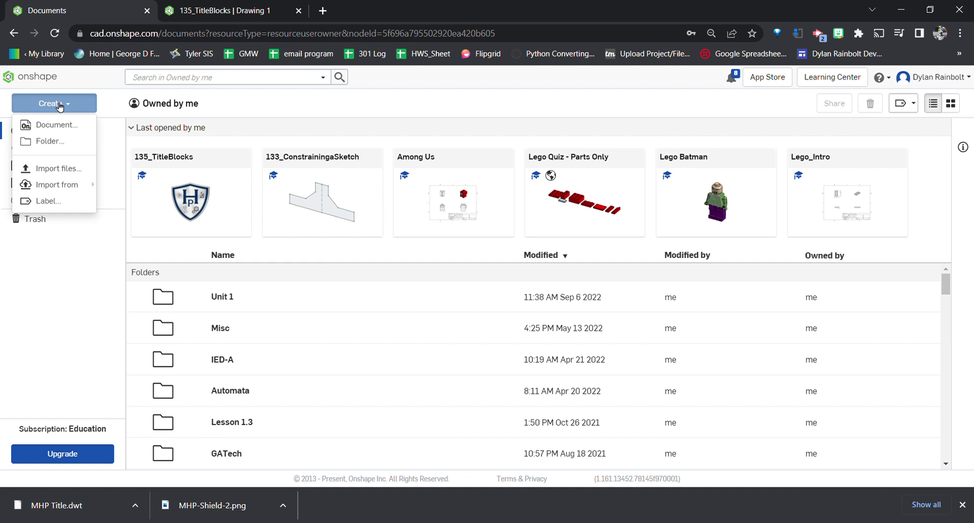
left_click(70, 169)
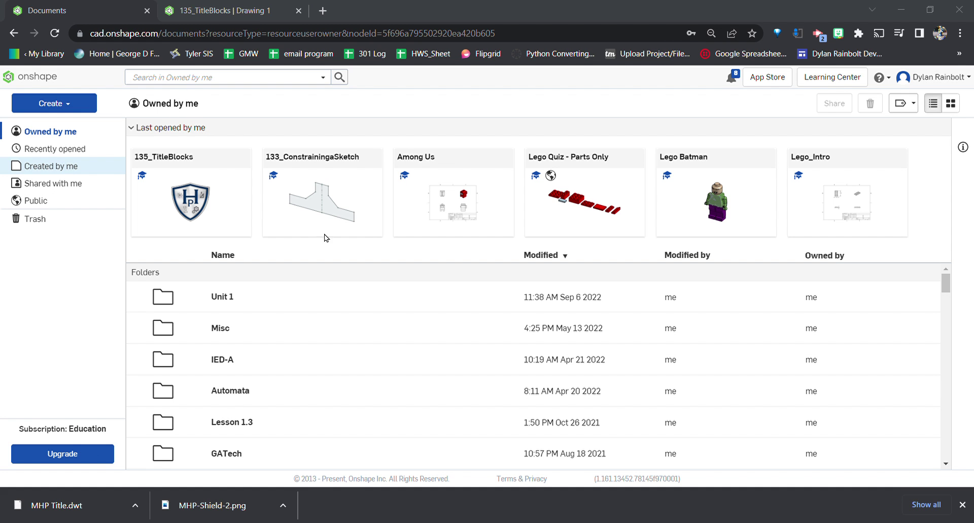
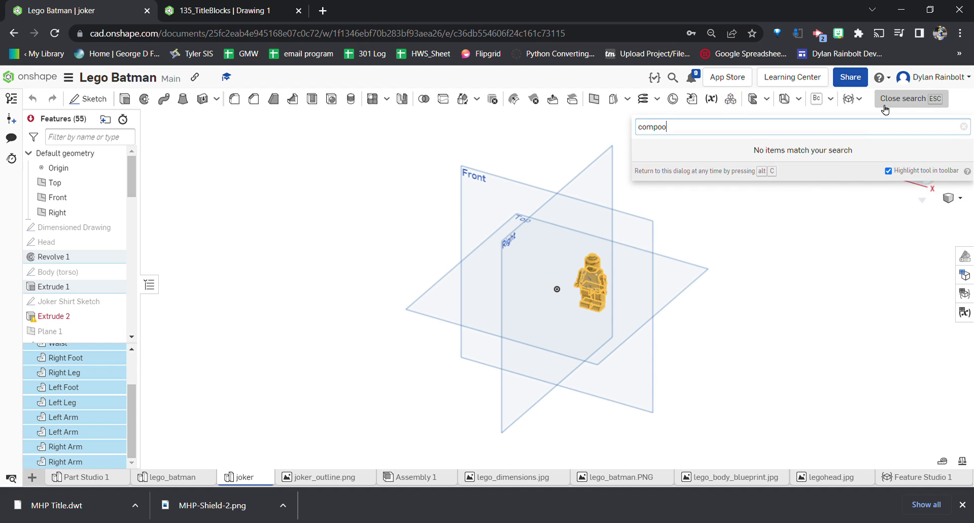
- Create an open composite part from all the selected minifigure parts in the joker part studio
key("BackSpace")
key("BackSpace")
key("BackSpace")
key("Return")
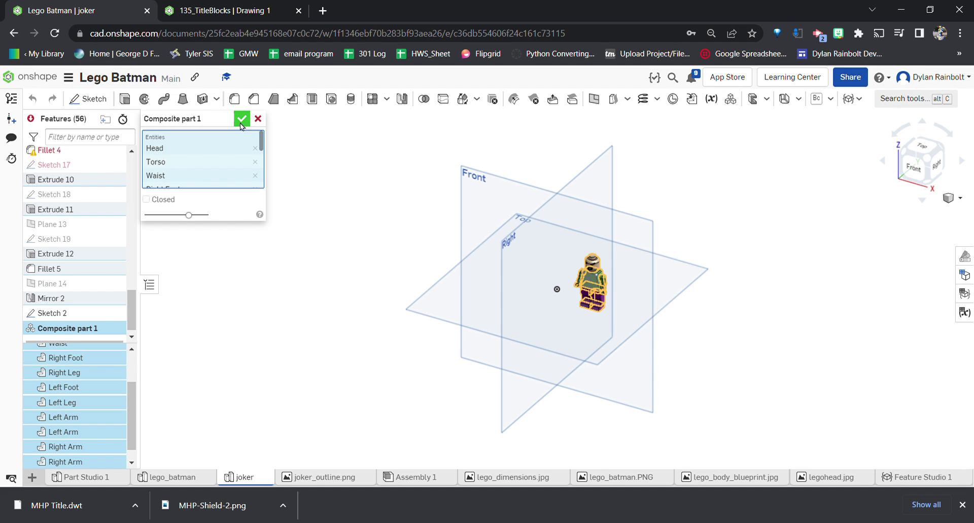
left_click(241, 118)
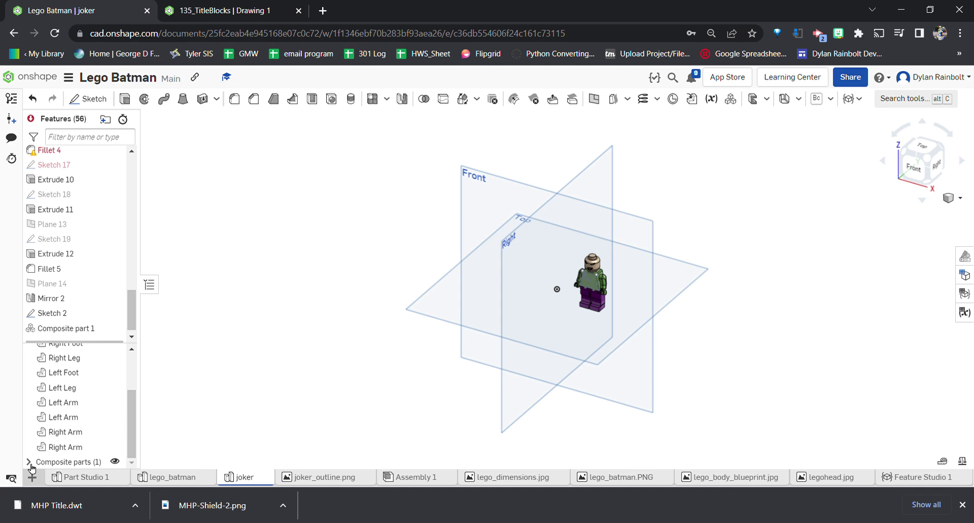
- Create a drawing of the composite part from the self-created MHP Title.dwt template with four views
left_click(29, 462)
right_click(61, 466)
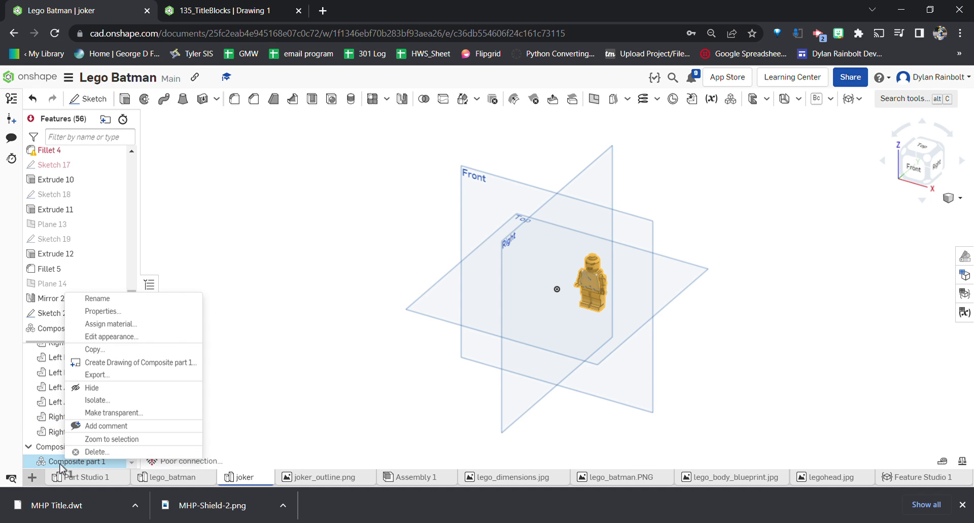
left_click(126, 367)
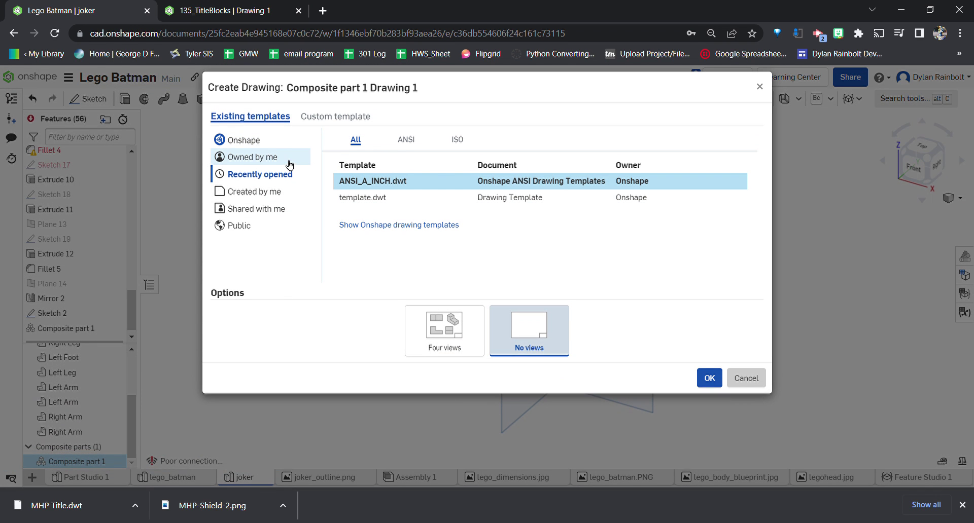
left_click(273, 194)
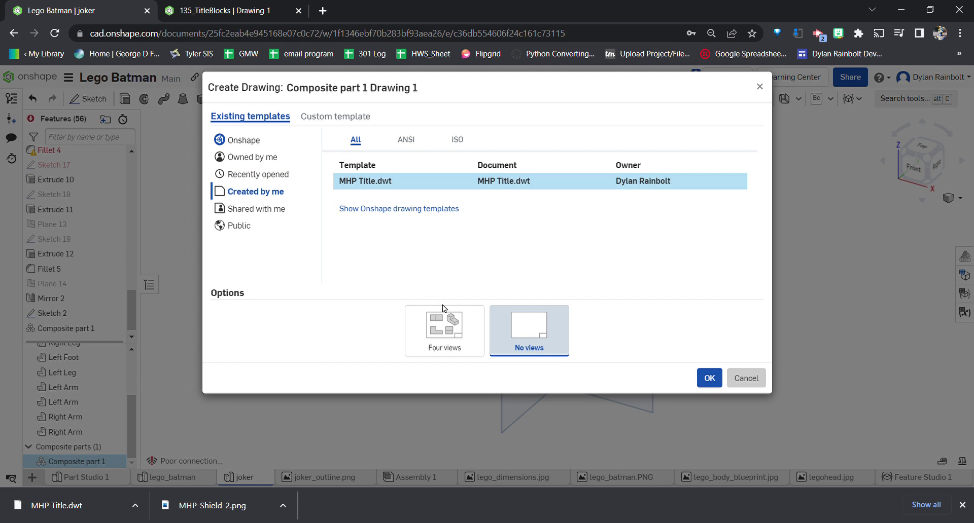
left_click(453, 327)
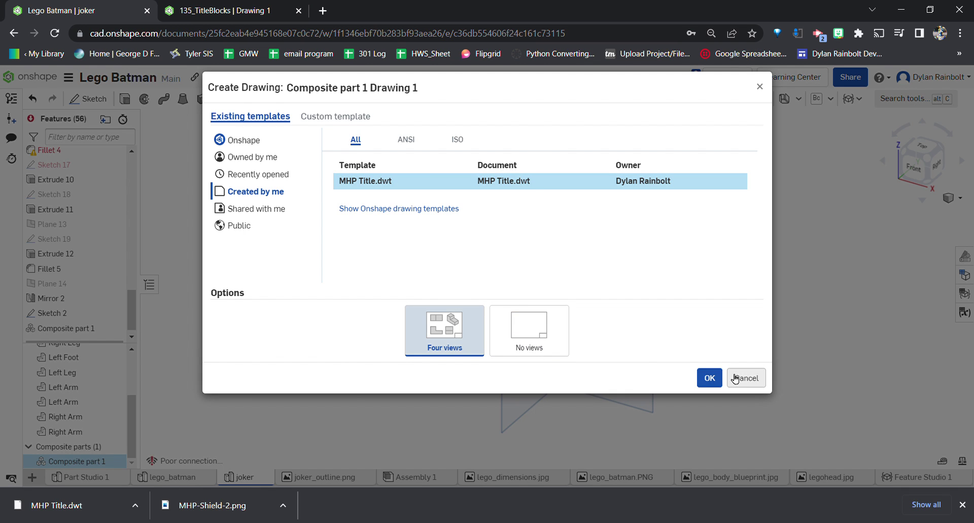
left_click(711, 377)
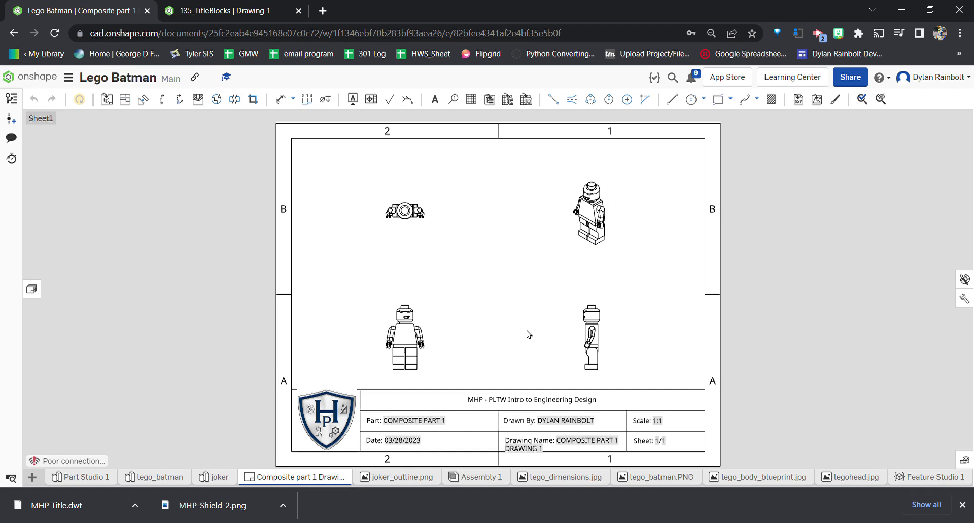
- Check the Date, Drawn By and Drawing Name notes in the new drawing's title block
left_click(414, 429)
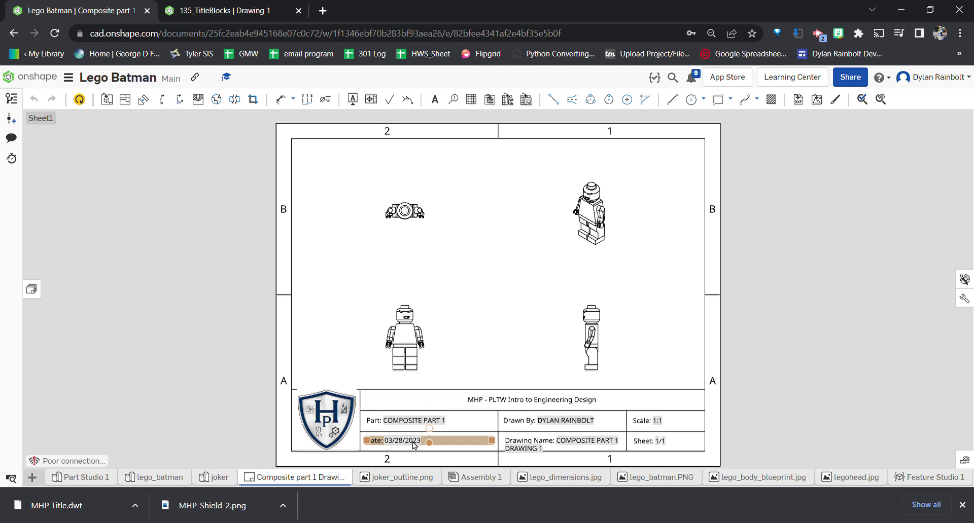
left_click(591, 425)
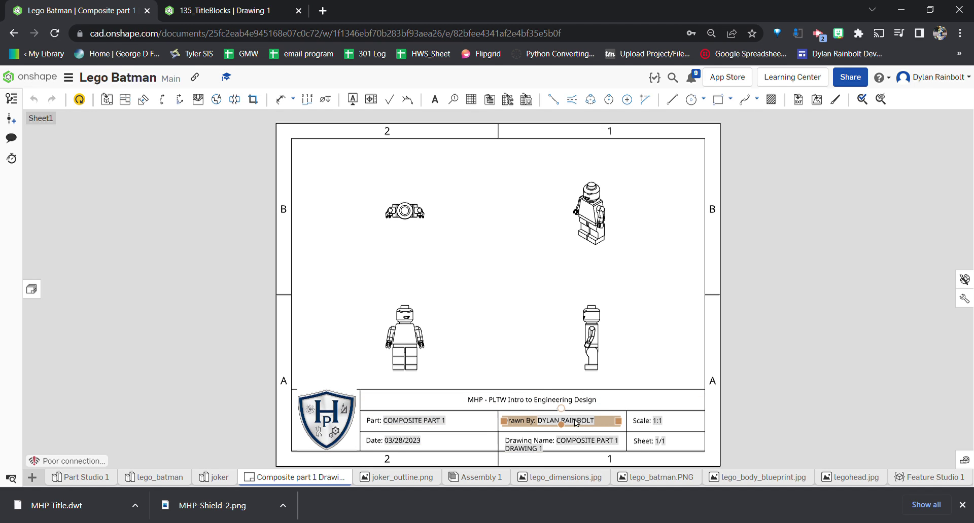
left_click(587, 444)
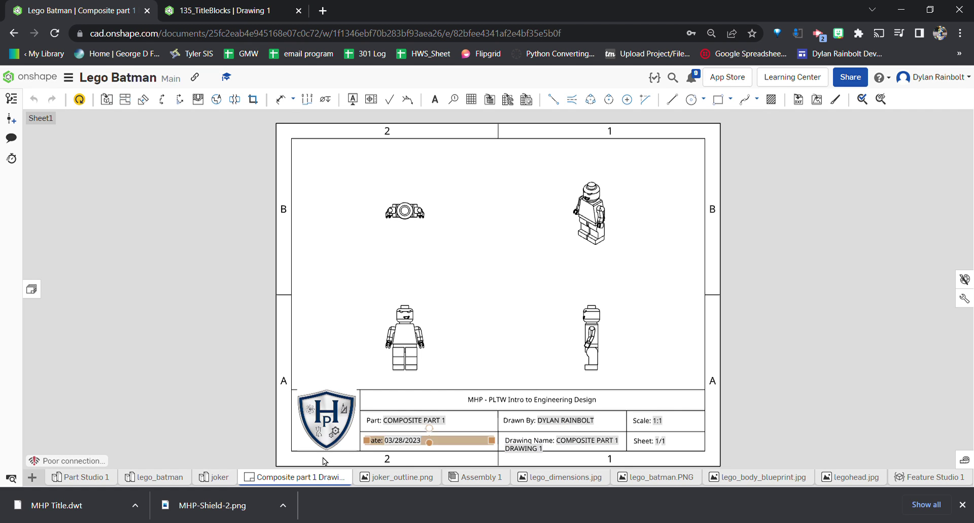
- Rename the composite part's drawing tab as Joker Multiview Drawing
left_click(663, 432)
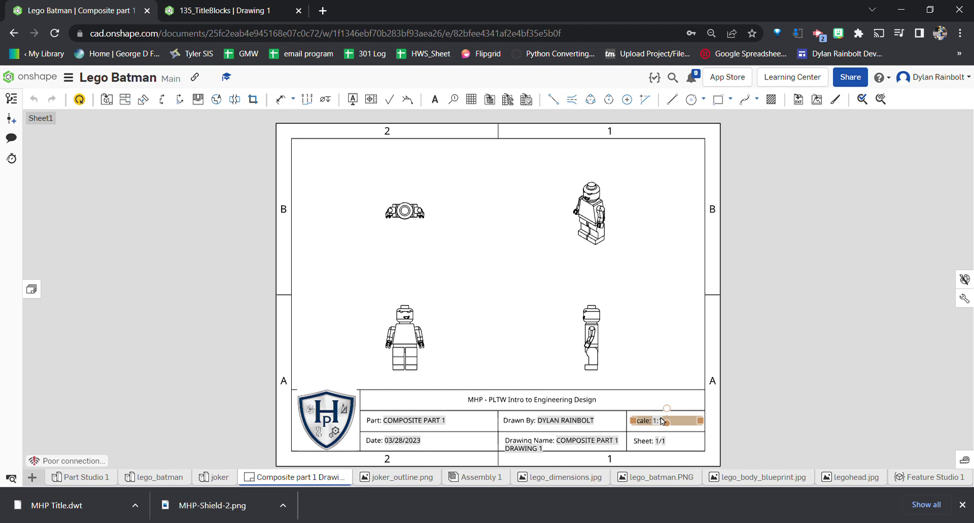
right_click(298, 481)
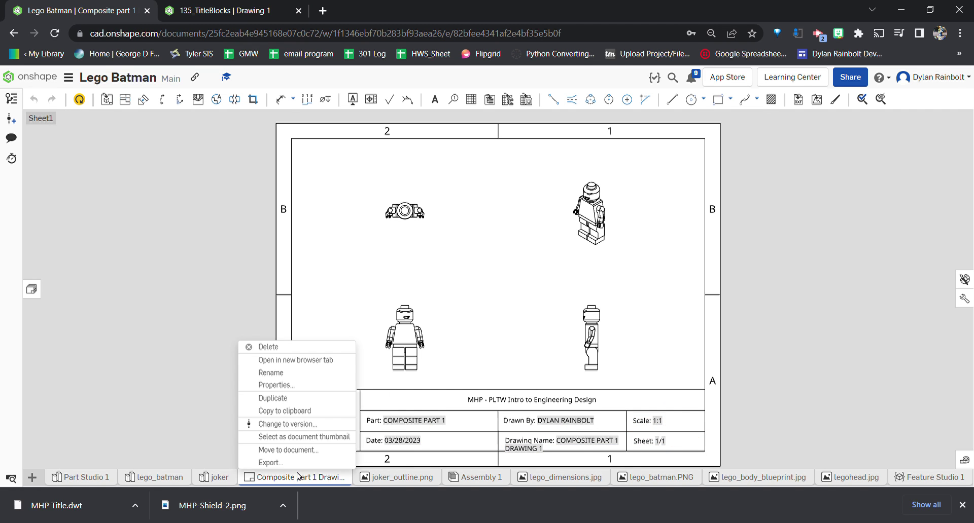
left_click(313, 374)
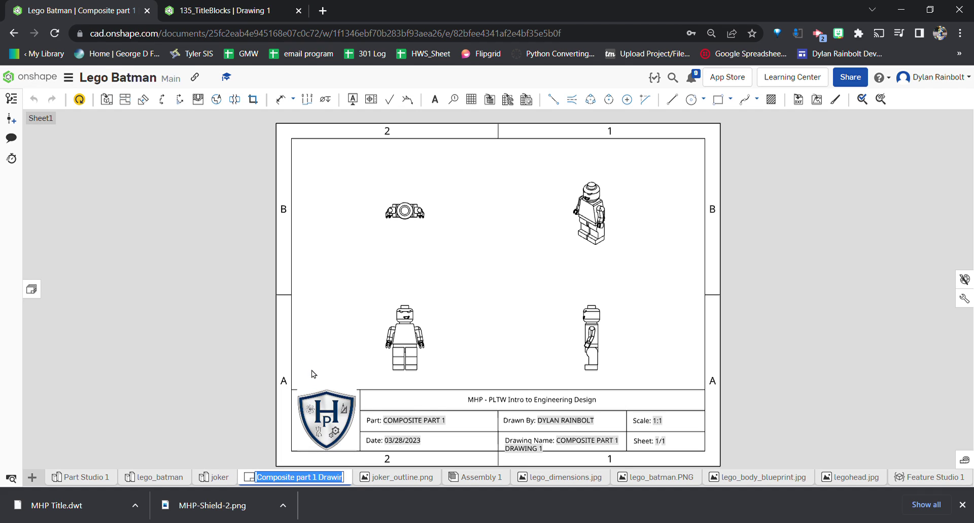
type("Joker Mult")
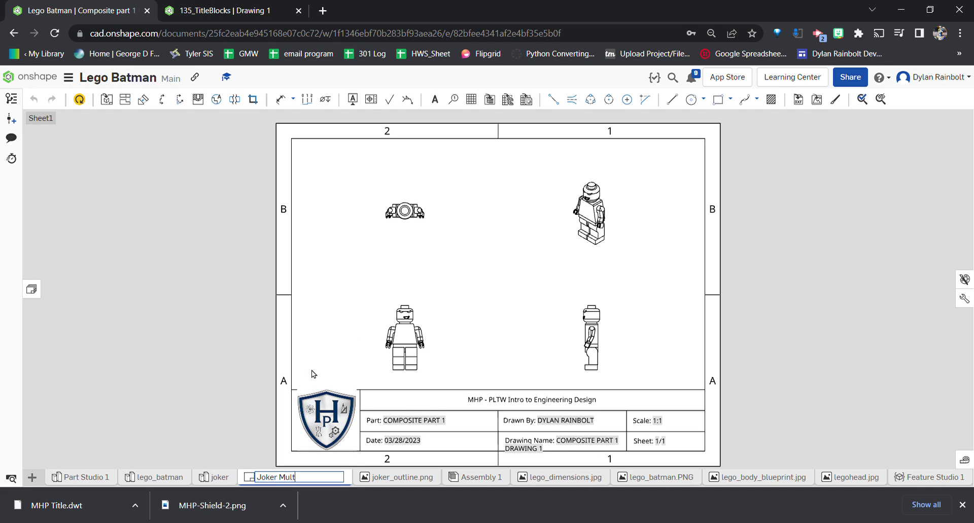
type("iview Drawing")
key("Return")
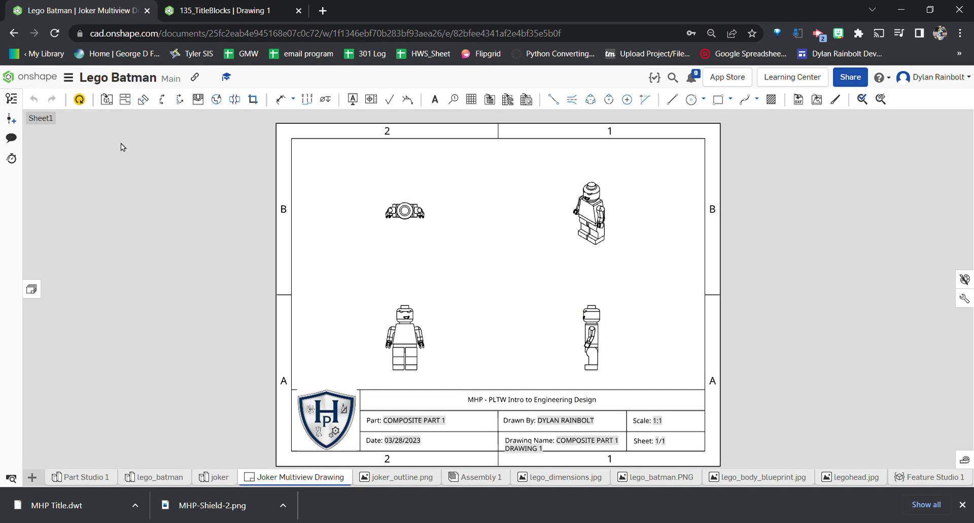
- Update the drawing and check the Drawing Name note in the title block
left_click(79, 99)
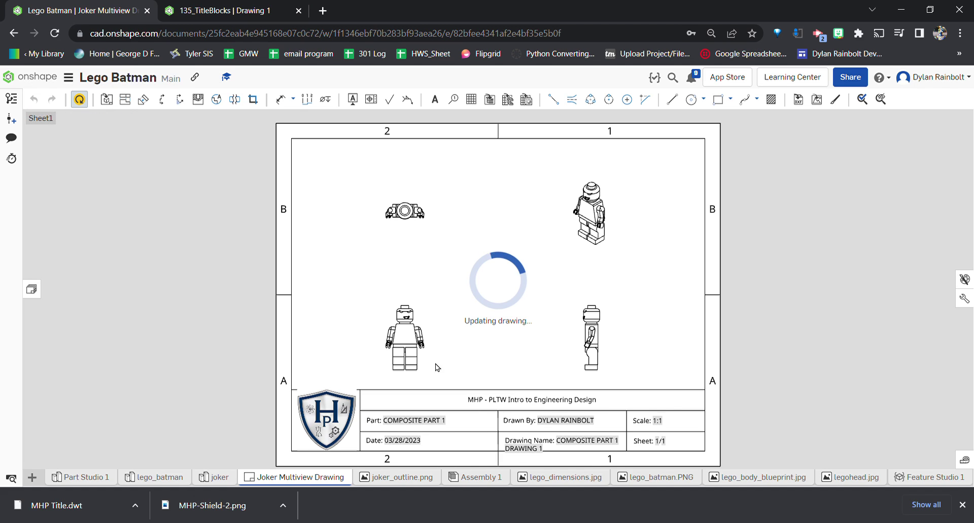
left_click(582, 447)
left_click(794, 360)
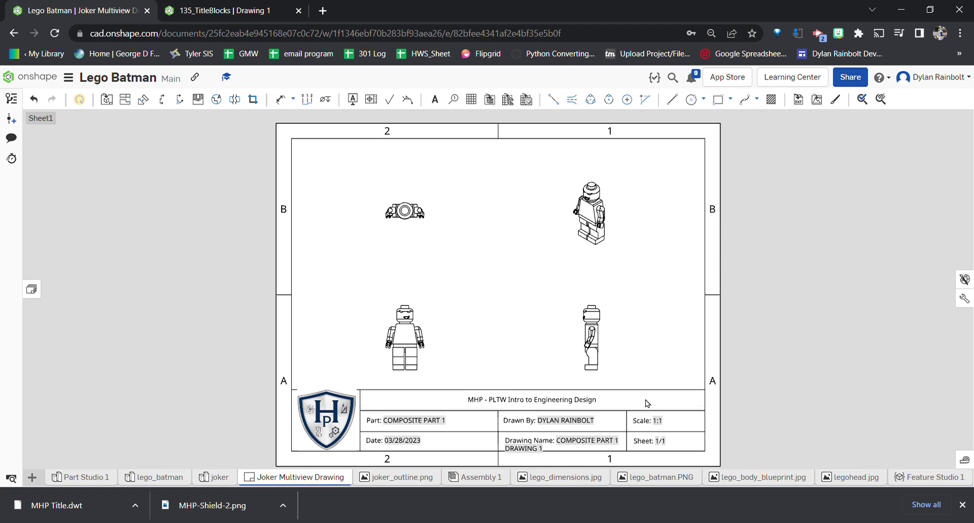
left_click(604, 443)
left_click(713, 361)
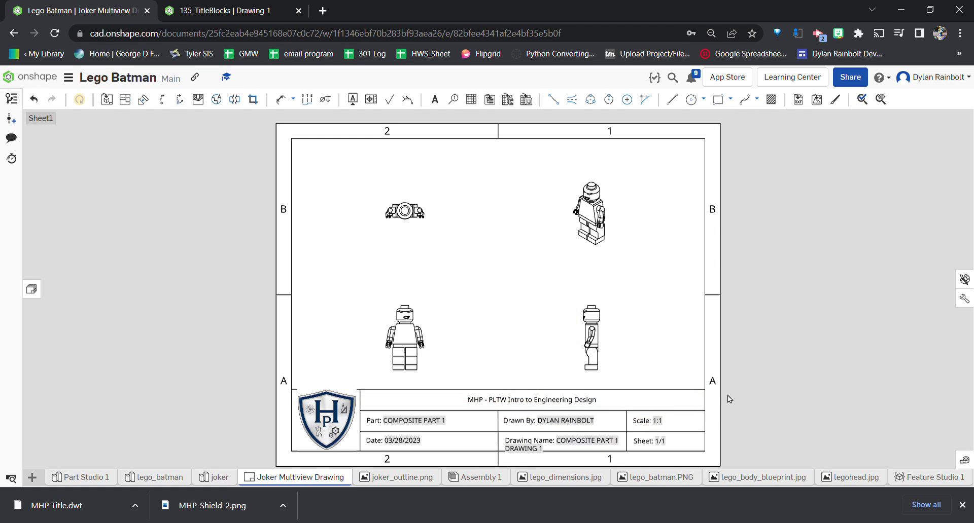